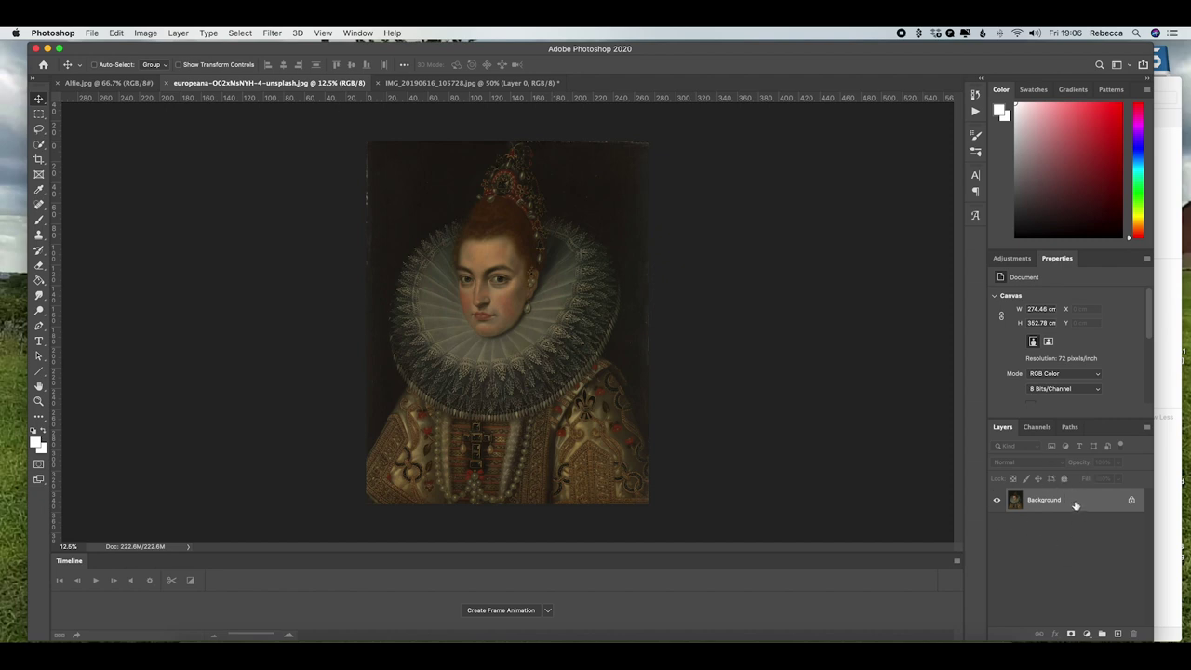
Duplicate the portrait's Background layer and hide the original Background
left_click_drag(1078, 503, 1118, 634)
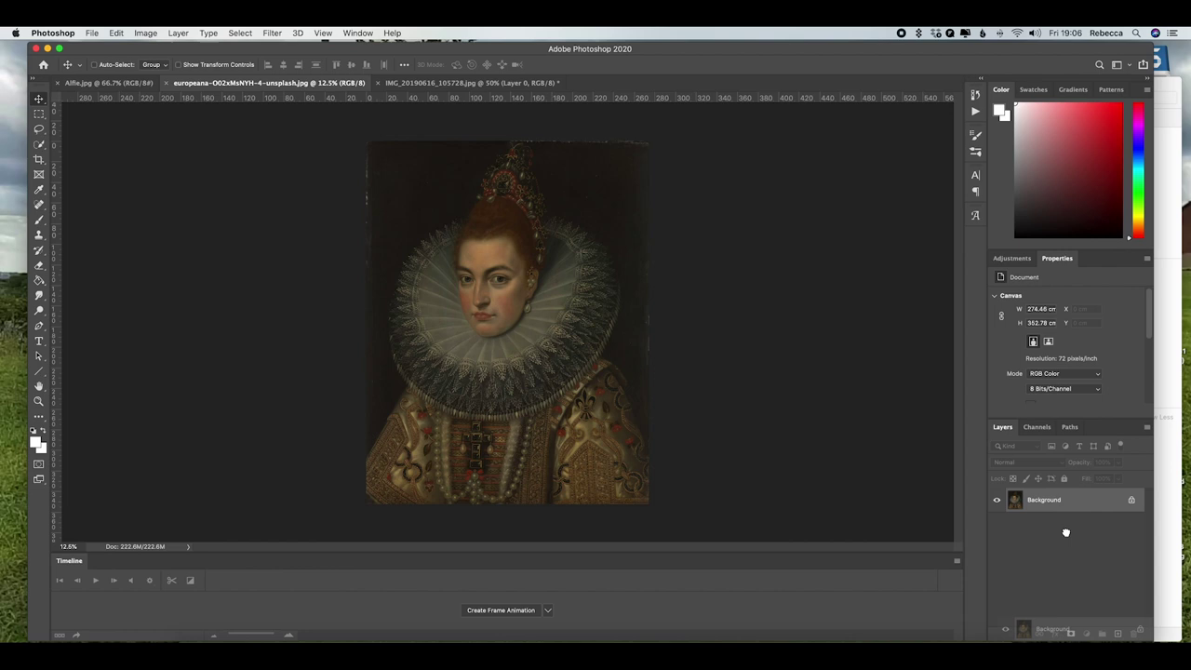
left_click(996, 526)
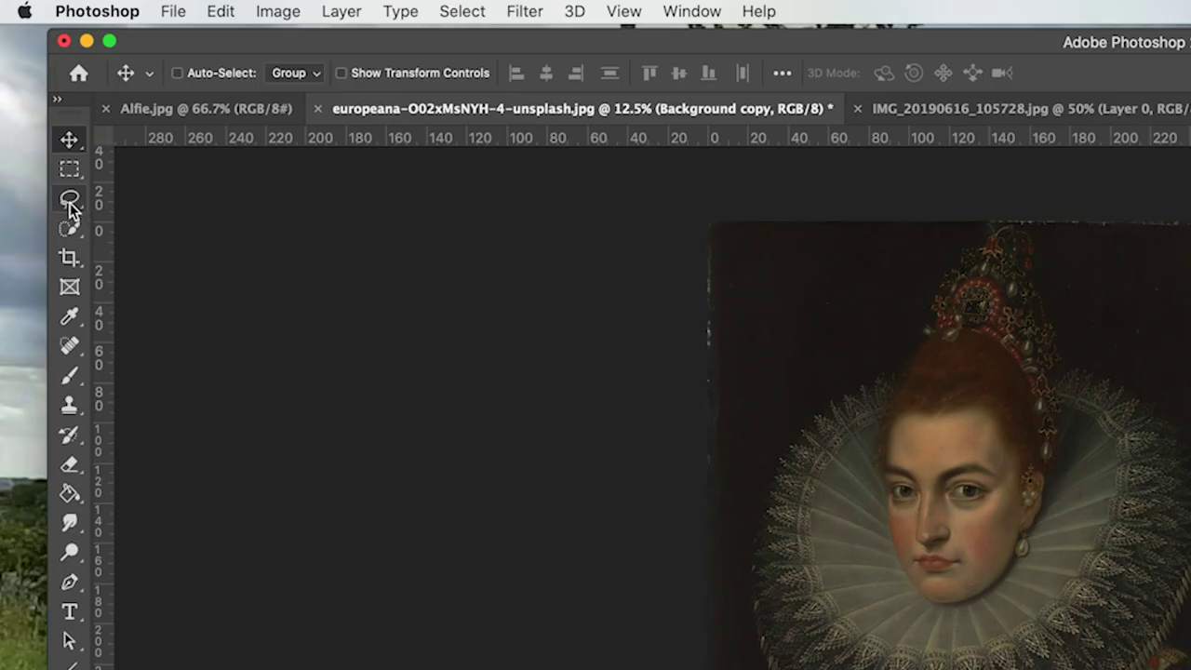
With the Lasso Tool, outline the lady's face, hair and tall jewelled headdress
left_click(70, 200)
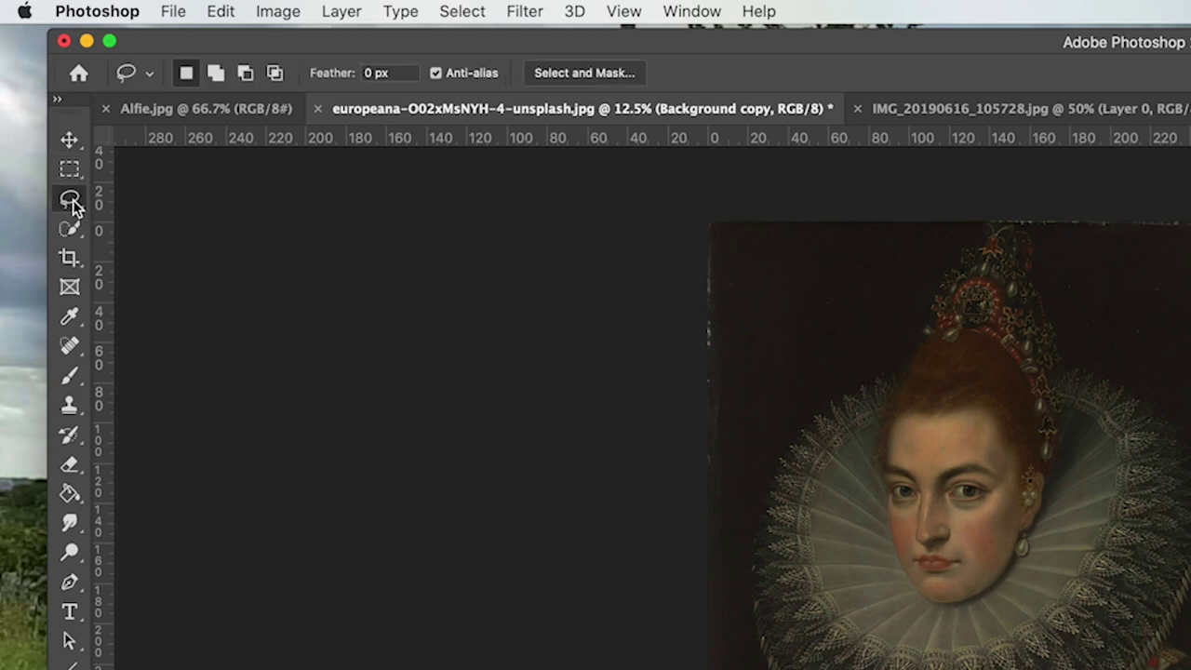
left_click(73, 199)
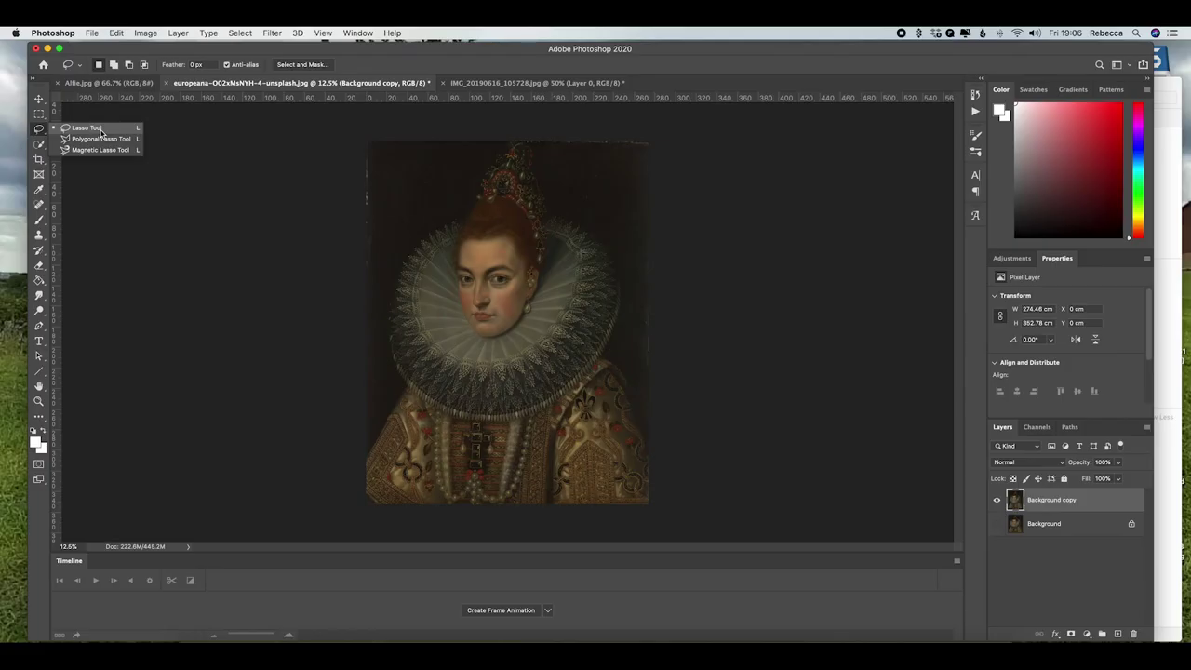
left_click(191, 204)
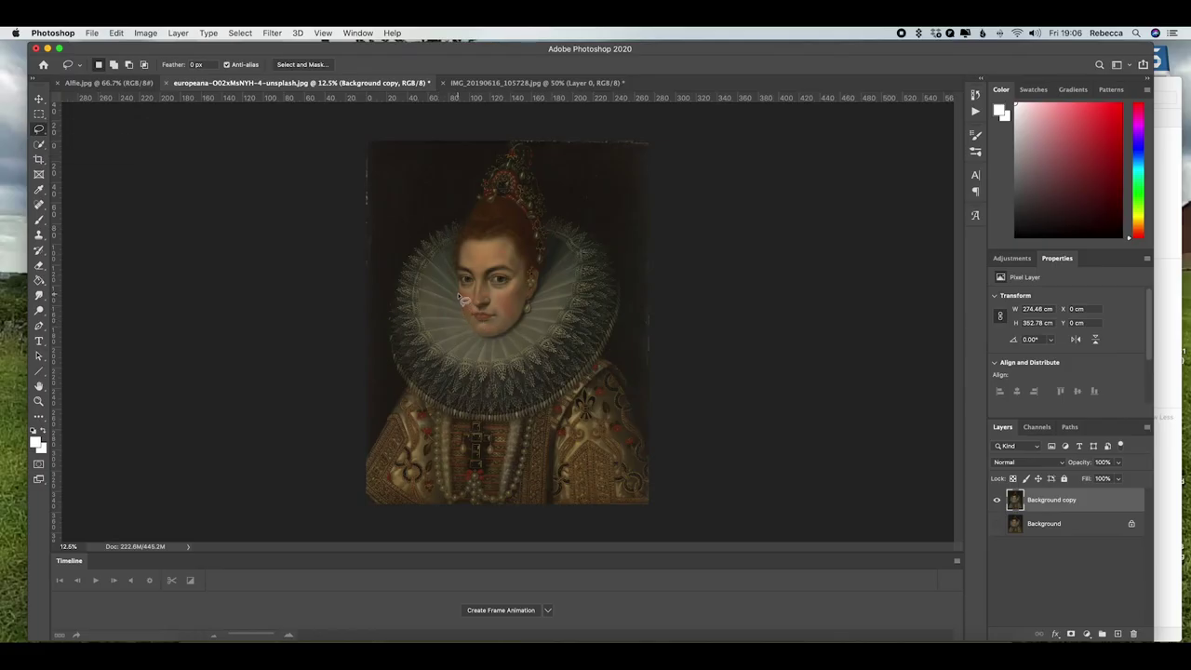
mouse_move(458, 290)
left_mouse_down()
mouse_move(484, 164)
mouse_move(510, 137)
mouse_move(538, 142)
mouse_move(553, 238)
mouse_move(544, 285)
mouse_move(513, 333)
mouse_move(483, 340)
mouse_move(460, 296)
left_mouse_up()
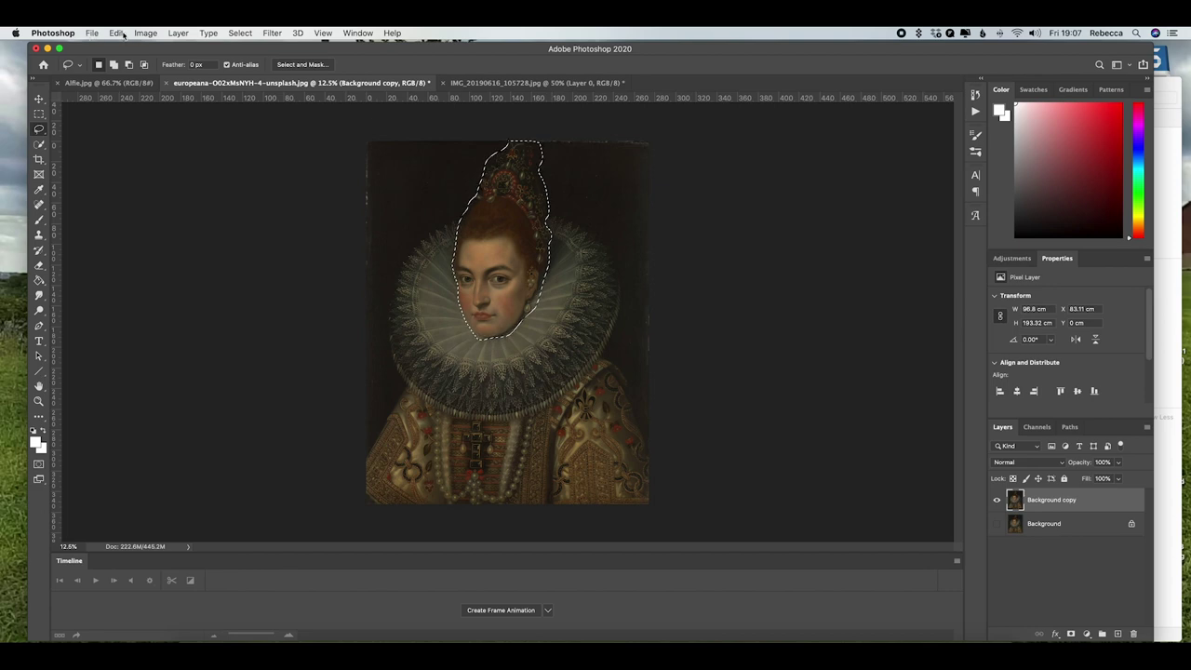
Content-Aware fill the head selection with the surrounding dark background, then deselect
left_click(114, 34)
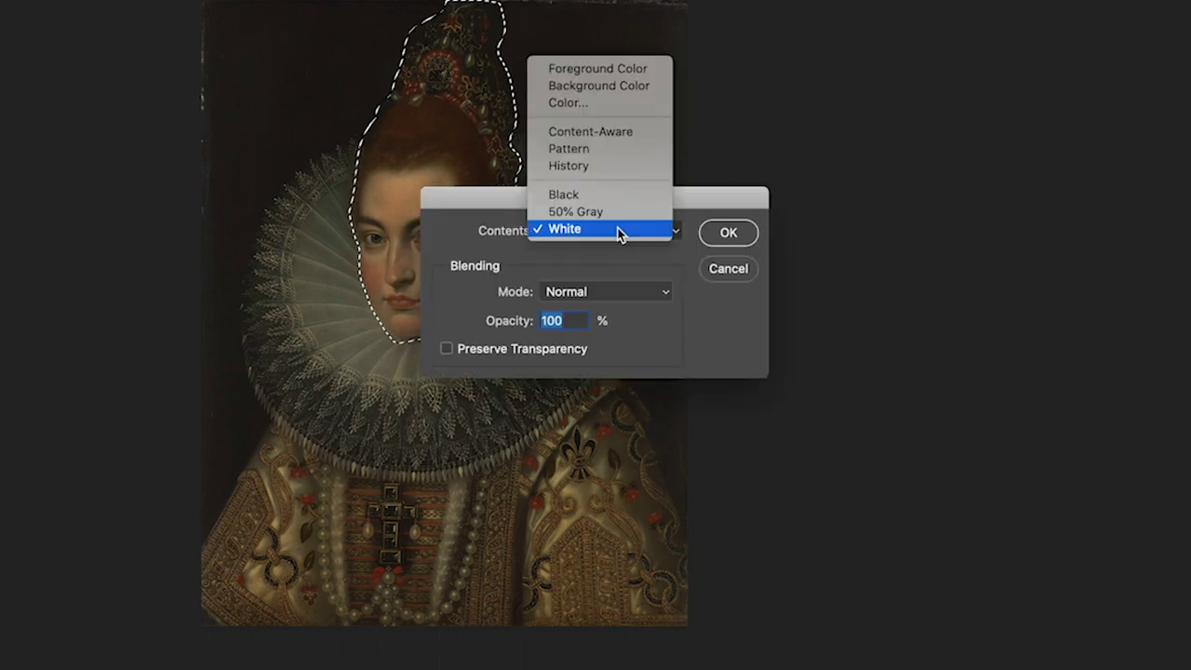
left_click(628, 139)
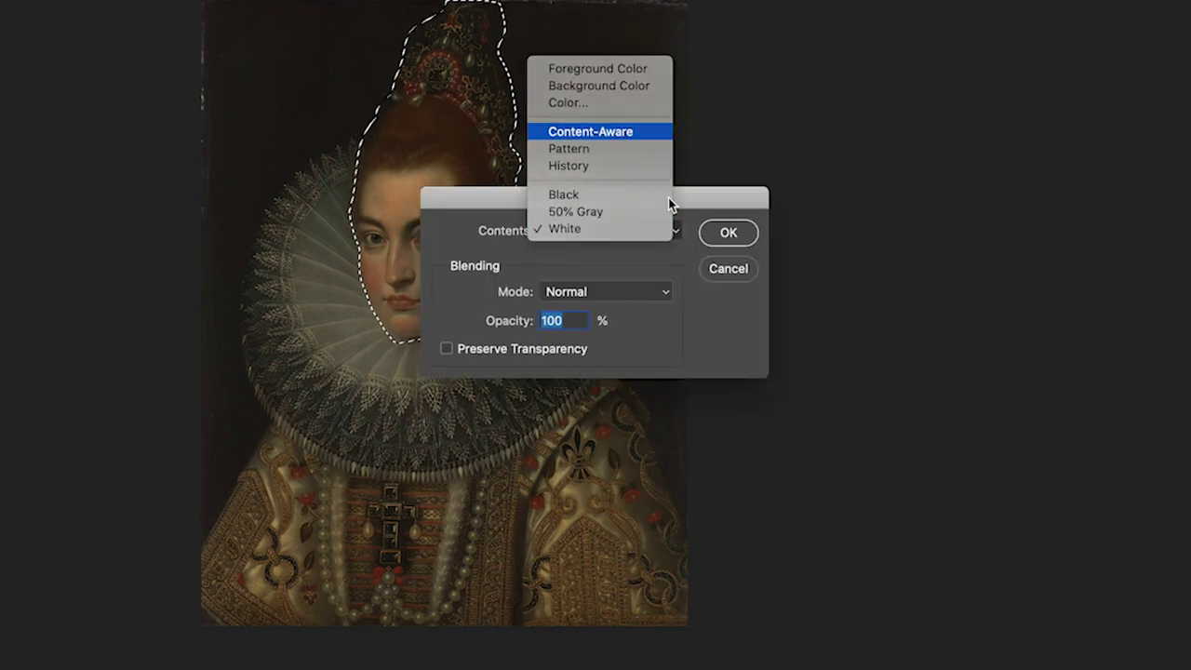
left_click(728, 234)
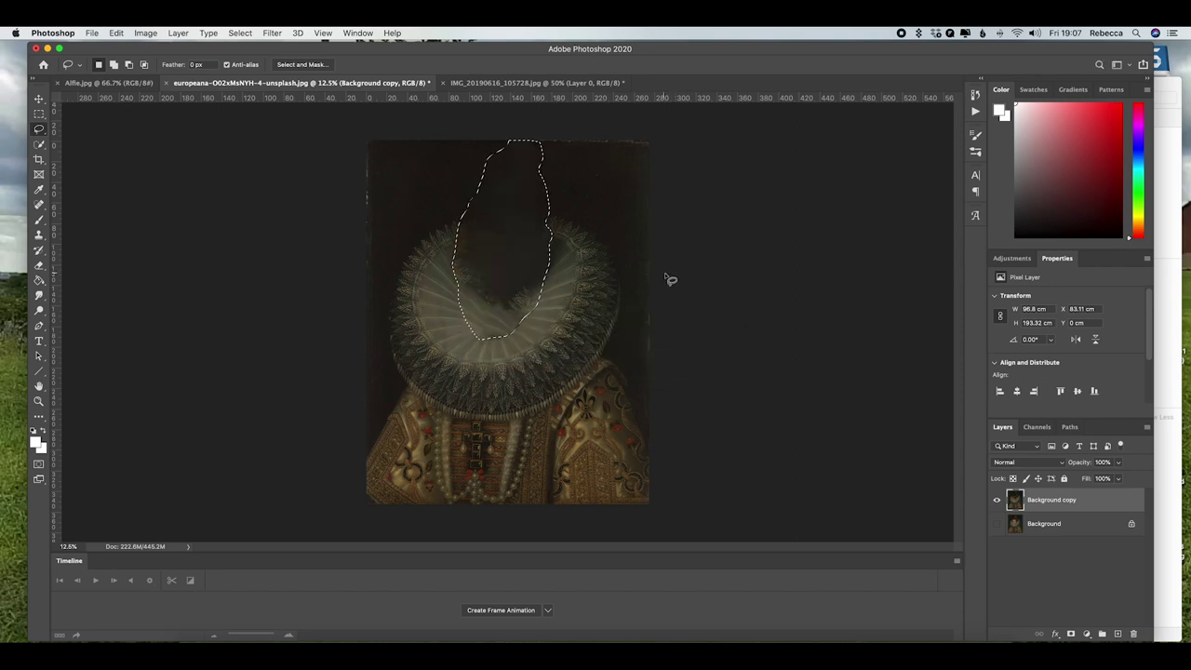
key("super+d")
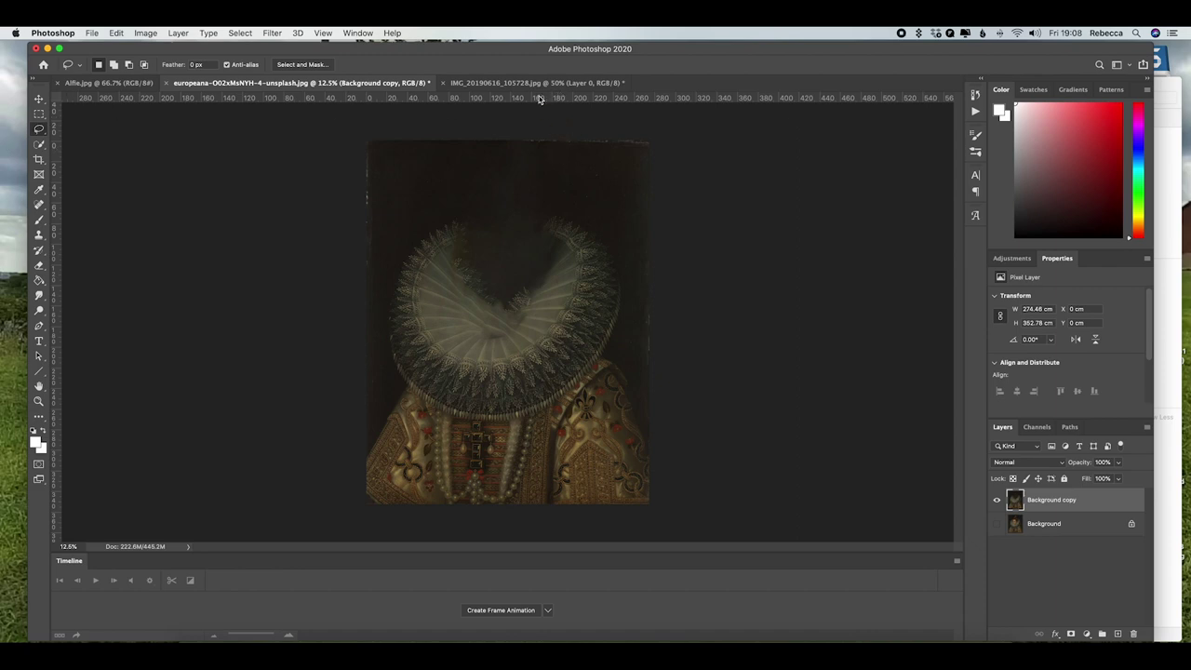
In the IMG_20190616 dog photo, lasso the dog's head and neck and copy them
left_click(502, 86)
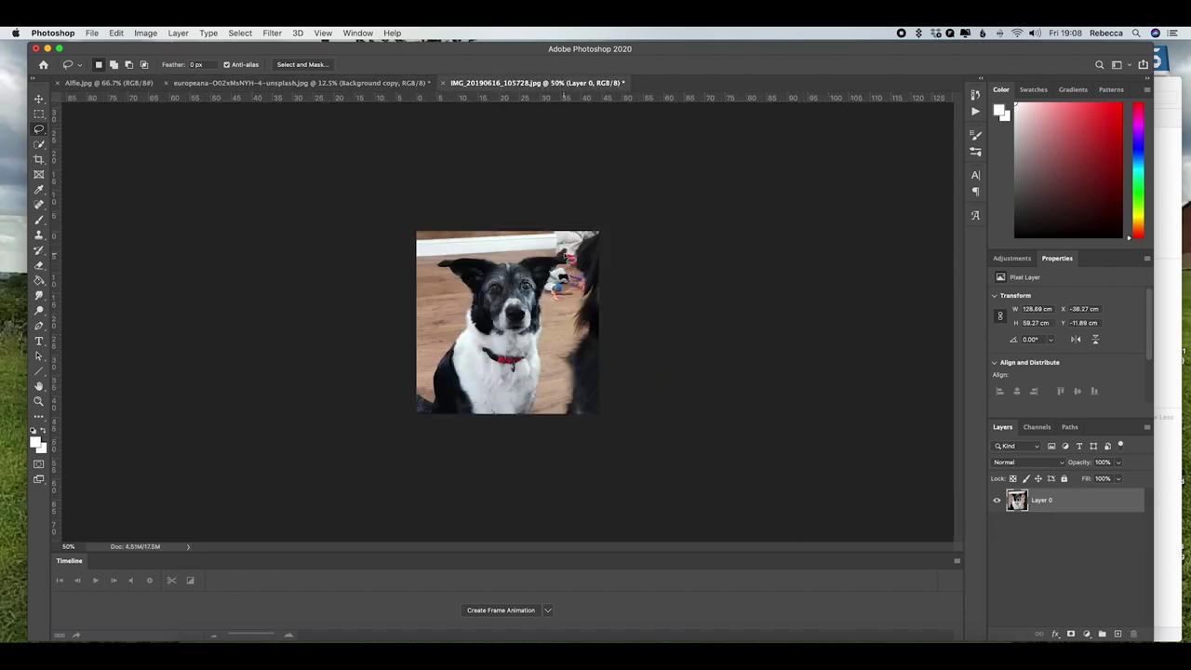
mouse_move(460, 333)
left_mouse_down()
mouse_move(465, 298)
mouse_move(434, 255)
mouse_move(573, 254)
mouse_move(543, 305)
mouse_move(539, 385)
mouse_move(491, 389)
mouse_move(467, 365)
mouse_move(462, 331)
left_mouse_up()
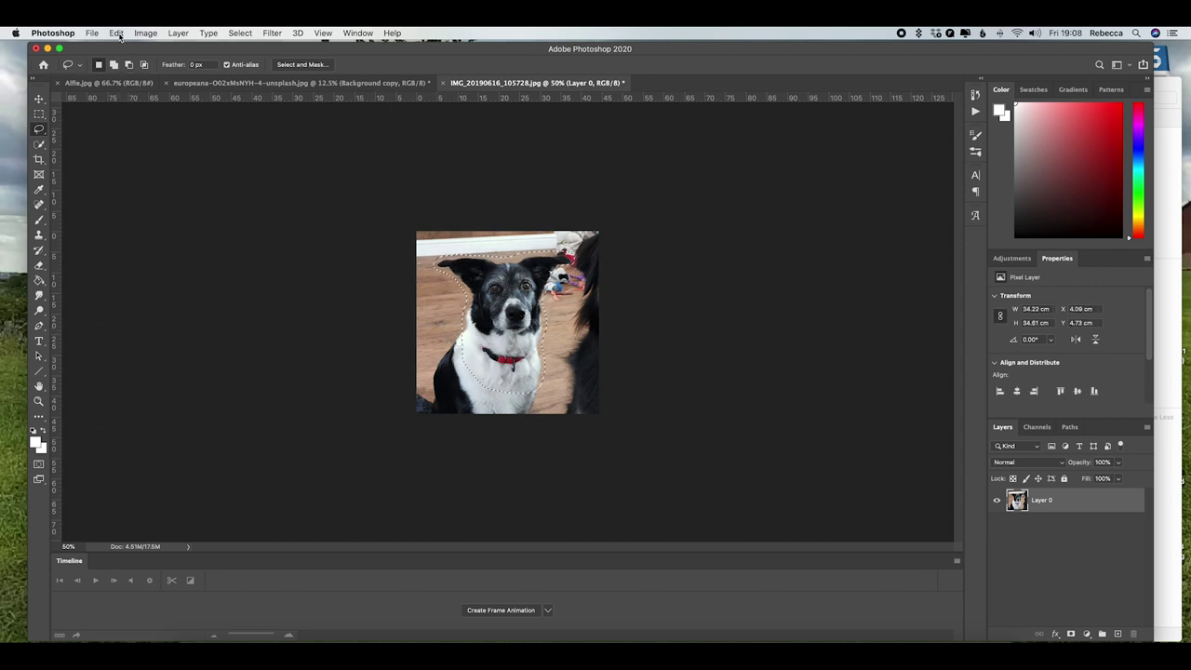
left_click(117, 32)
left_click(147, 116)
Paste the dog head into the europeana portrait as Layer 1 and pick the Move tool
left_click(337, 84)
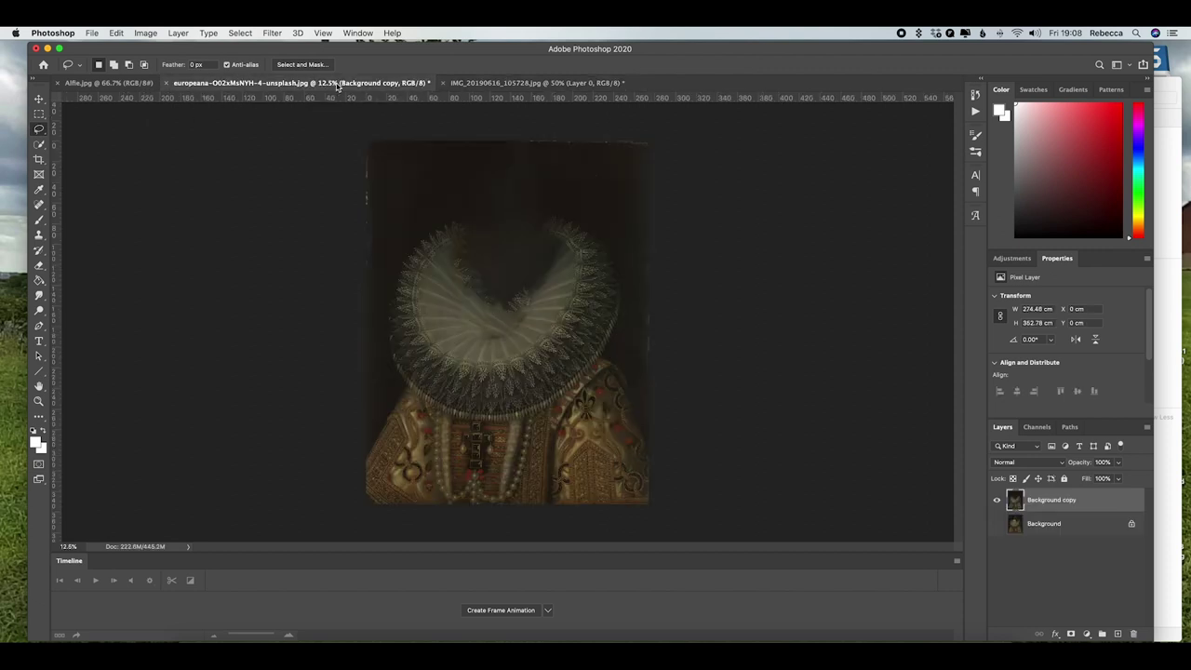
left_click(116, 32)
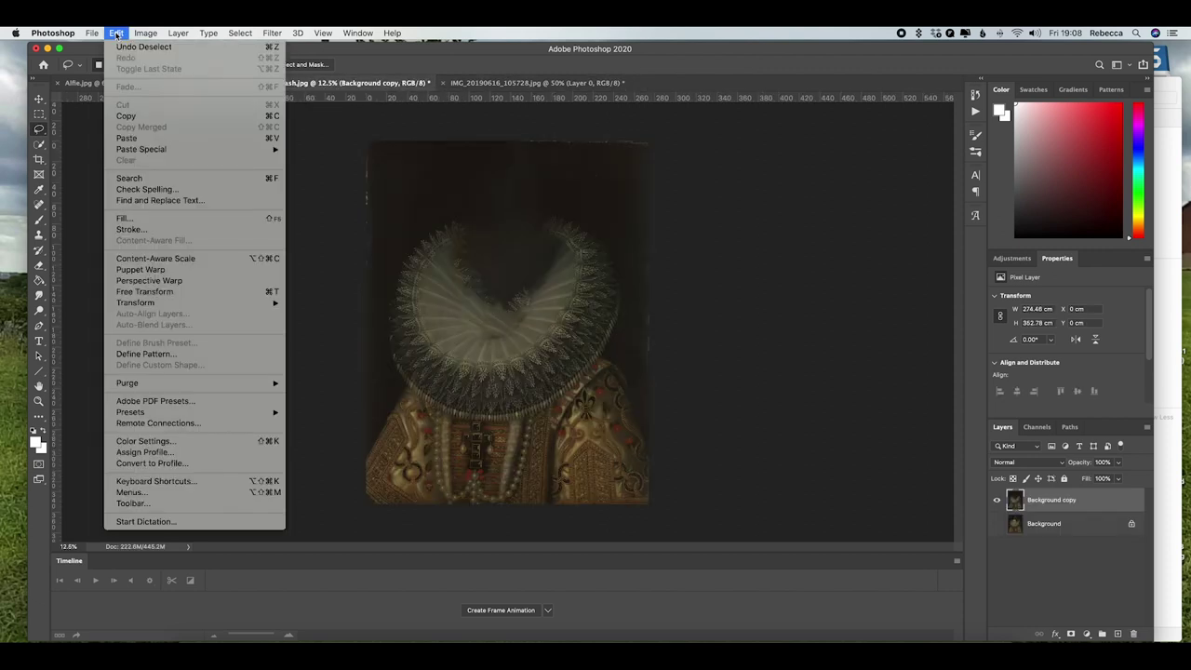
left_click(139, 138)
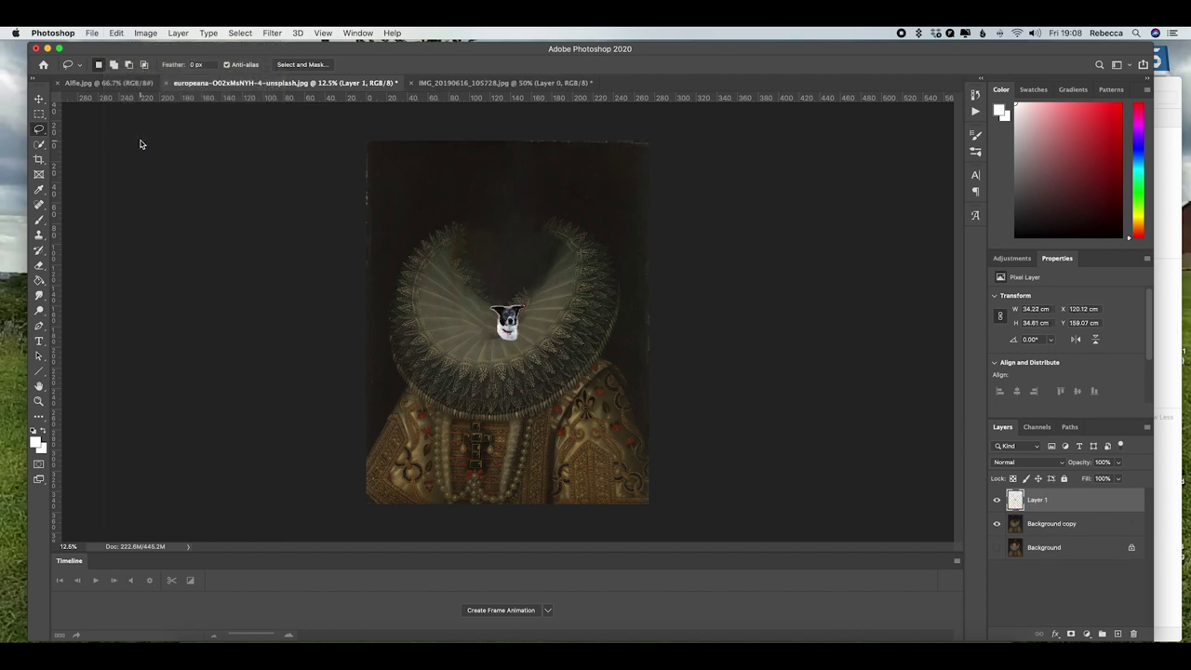
left_click(38, 98)
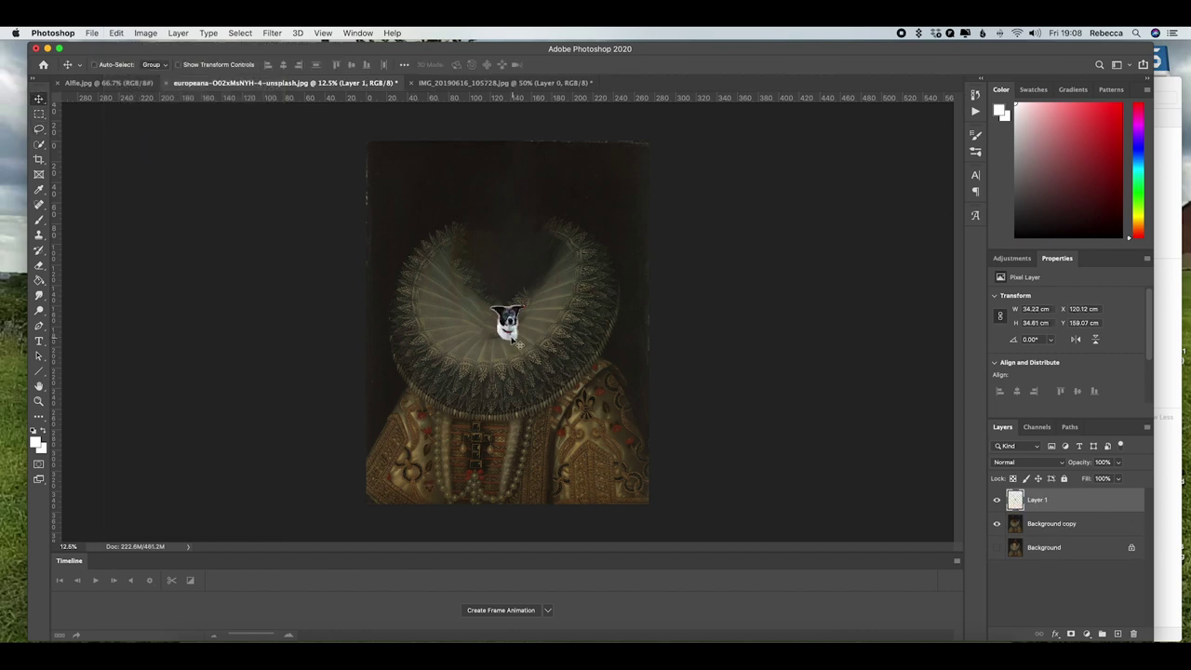
Scale the dog head proportionally to about 683% and centre it above the ruff
key("super+t")
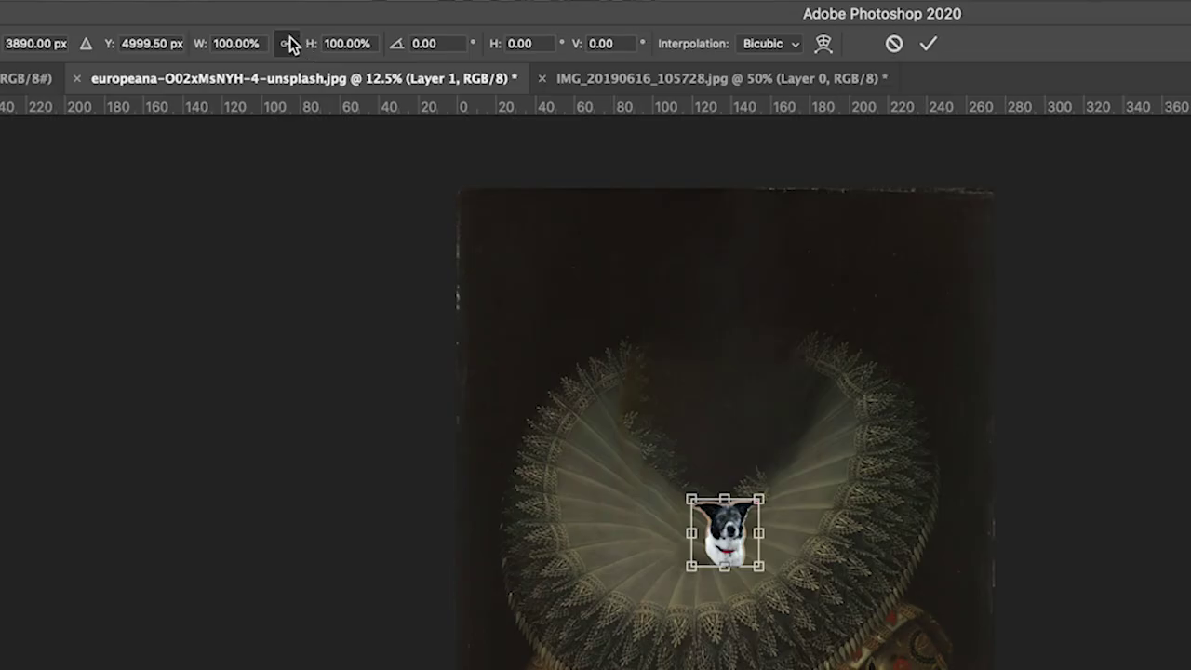
left_click(285, 51)
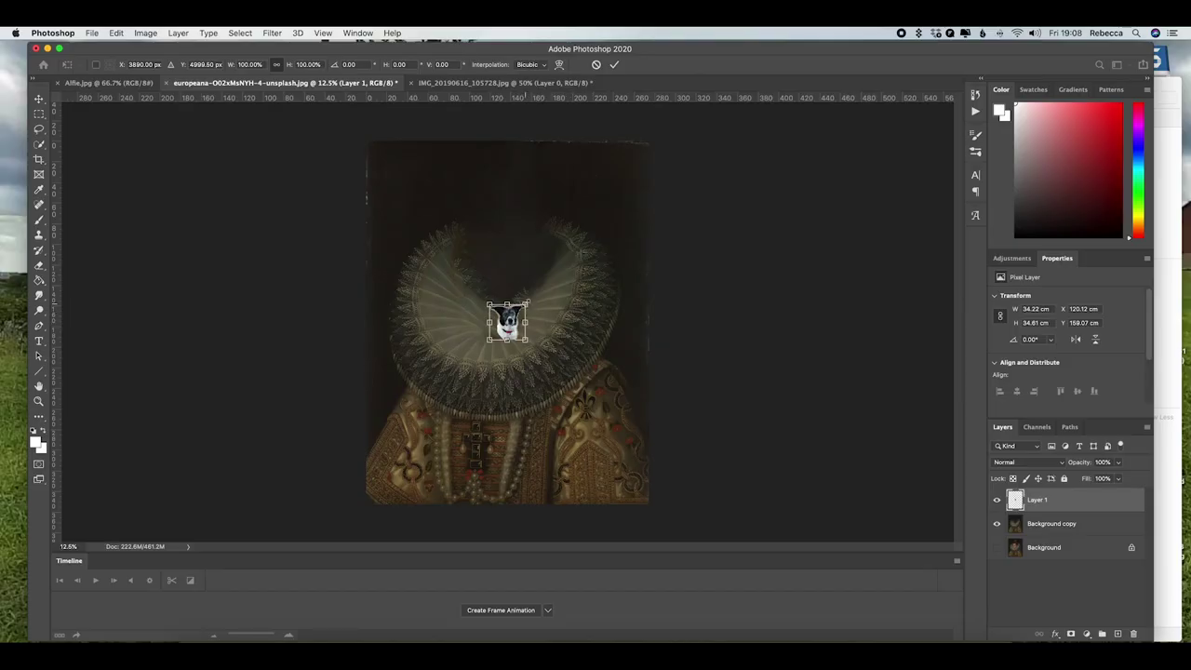
left_click_drag(527, 302, 629, 198)
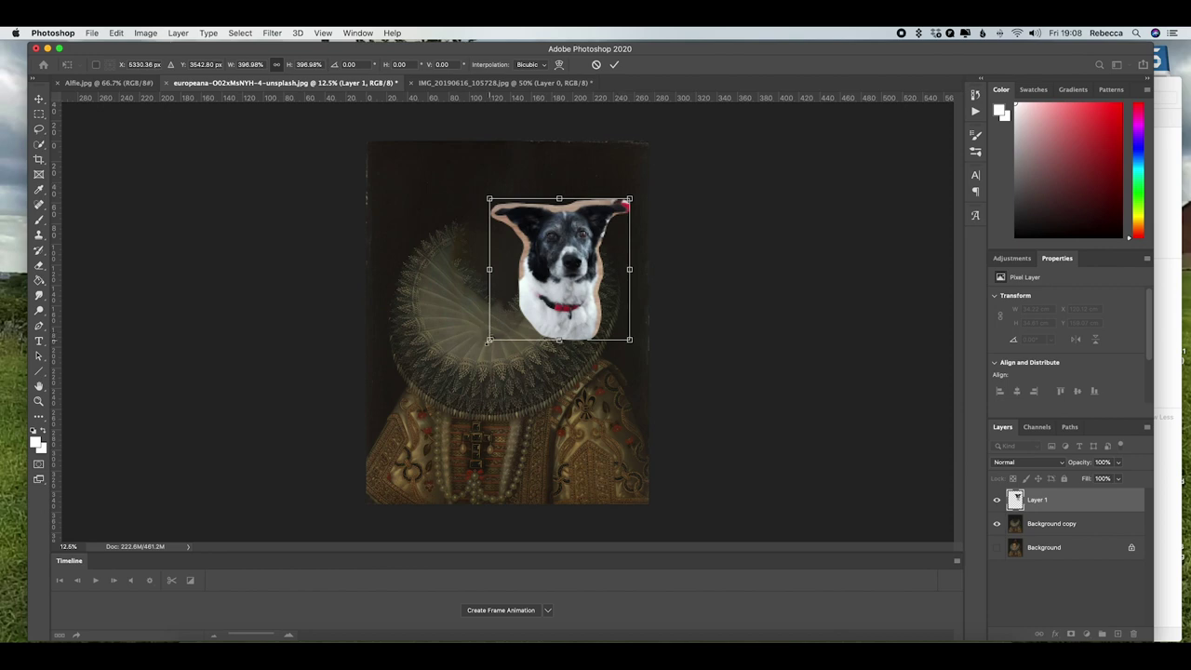
left_click_drag(487, 342, 425, 403)
left_click_drag(532, 363, 503, 341)
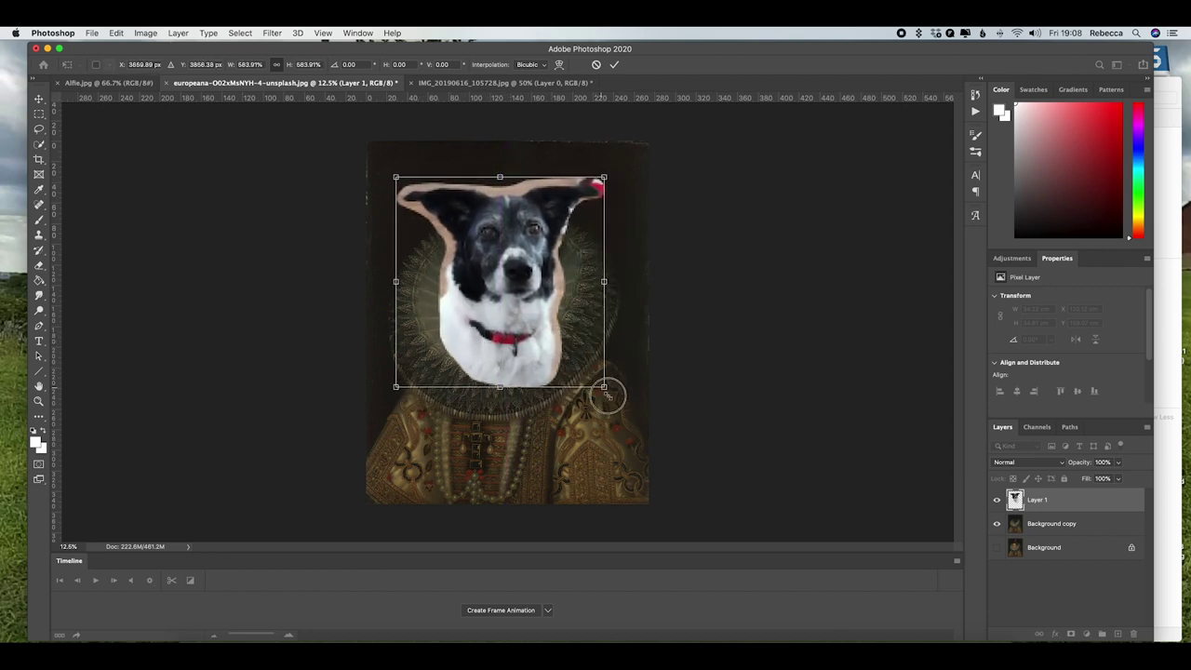
left_click_drag(605, 390, 582, 381)
key("Return")
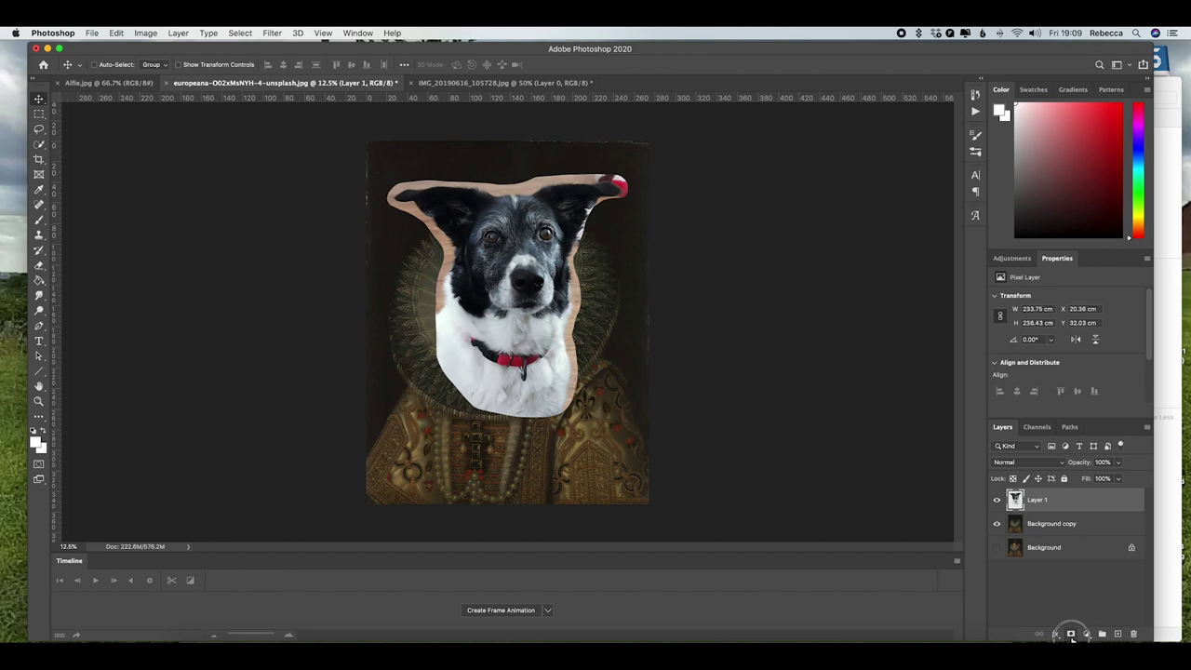
Add a layer mask to Layer 1 and set black as the brush colour
left_click(950, 590)
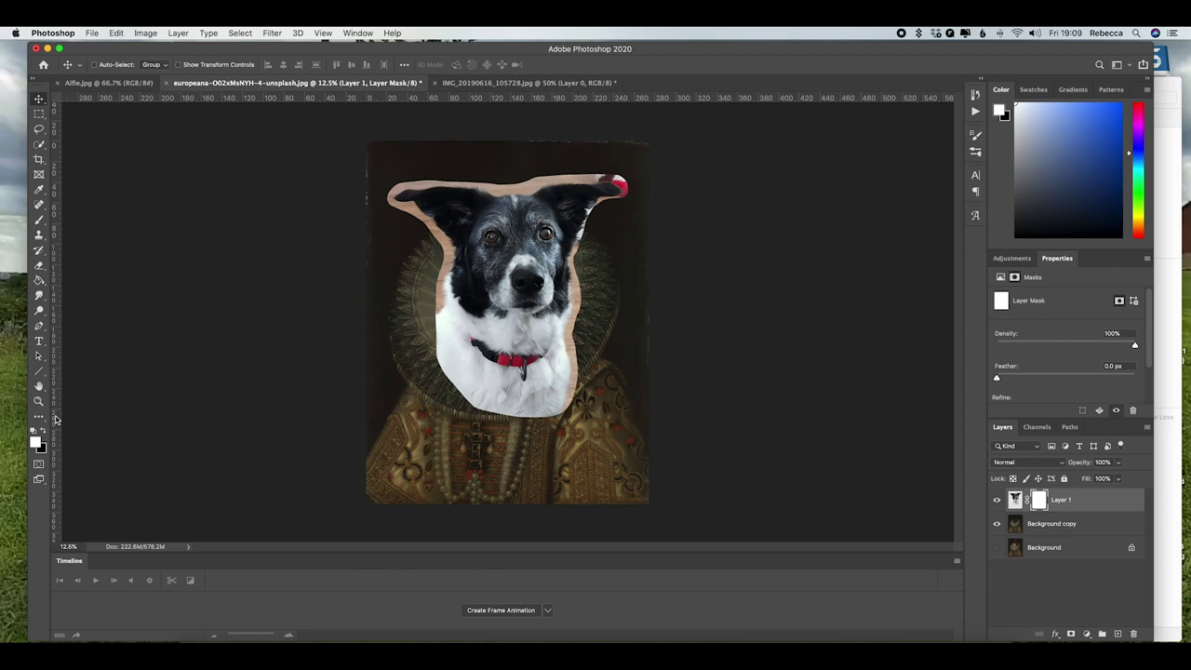
left_click(44, 430)
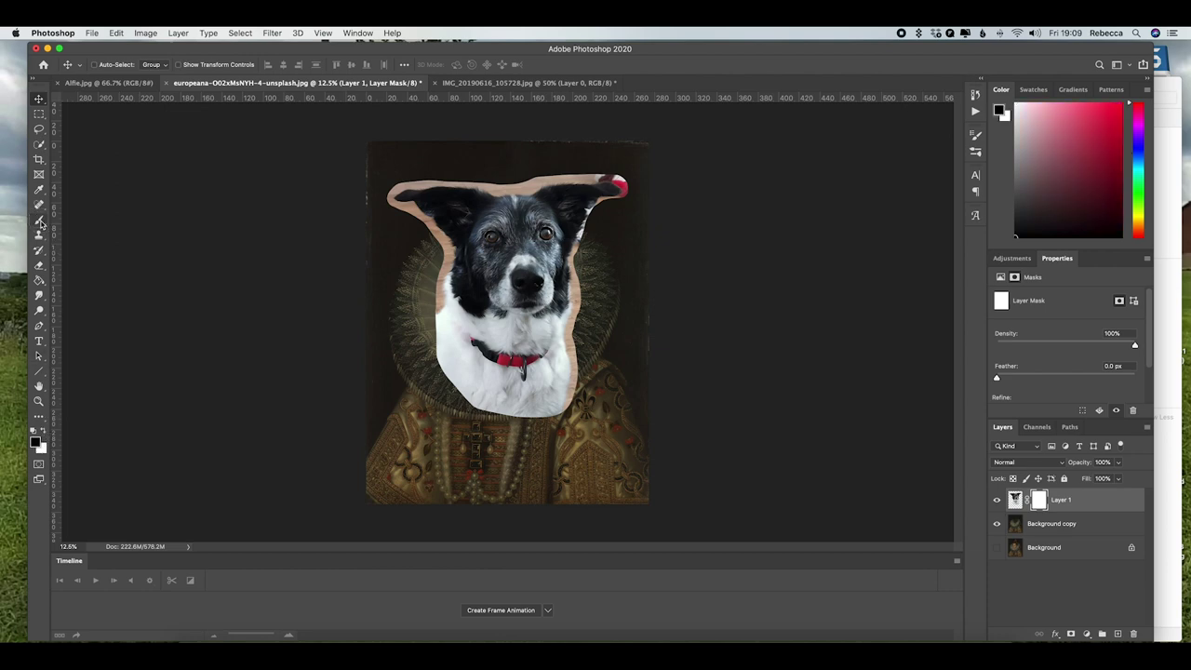
left_click(40, 222)
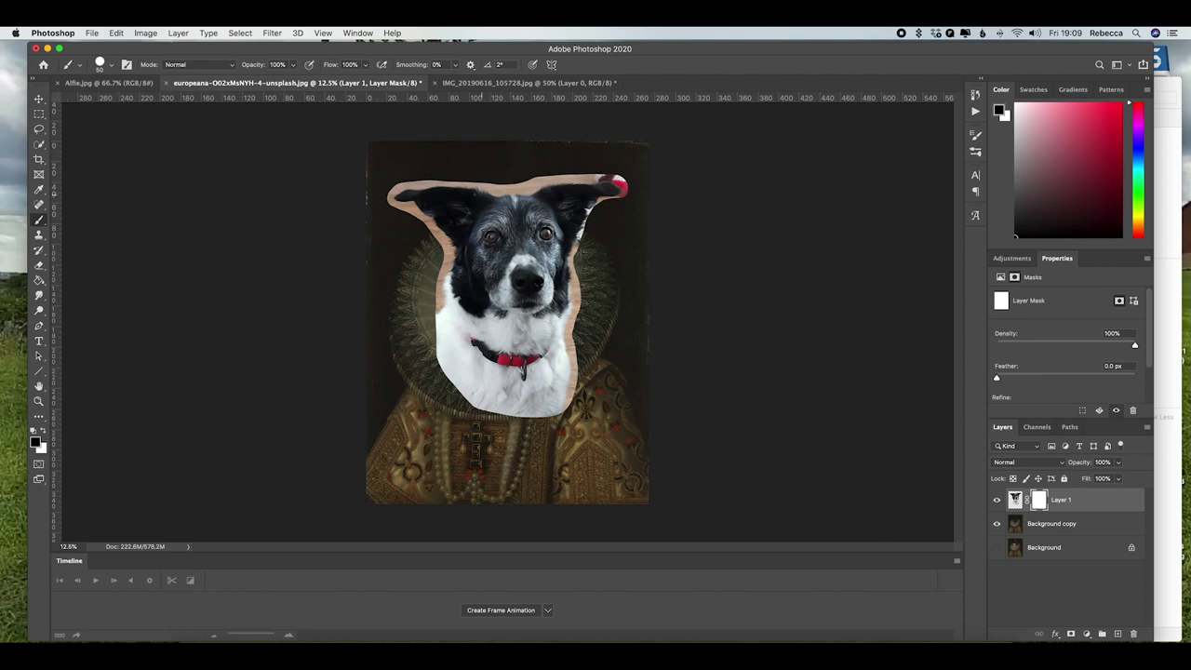
Set the brush to 0% hardness and about 428 px
right_click(514, 202)
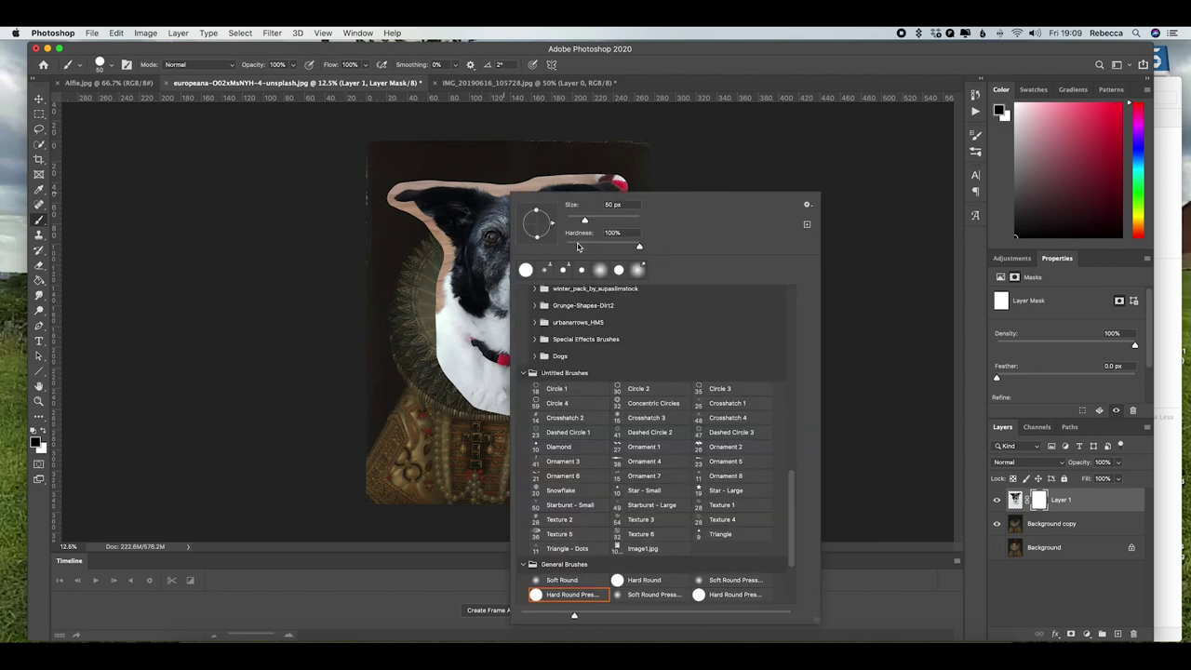
left_click_drag(576, 246, 609, 220)
left_click_drag(627, 218, 630, 220)
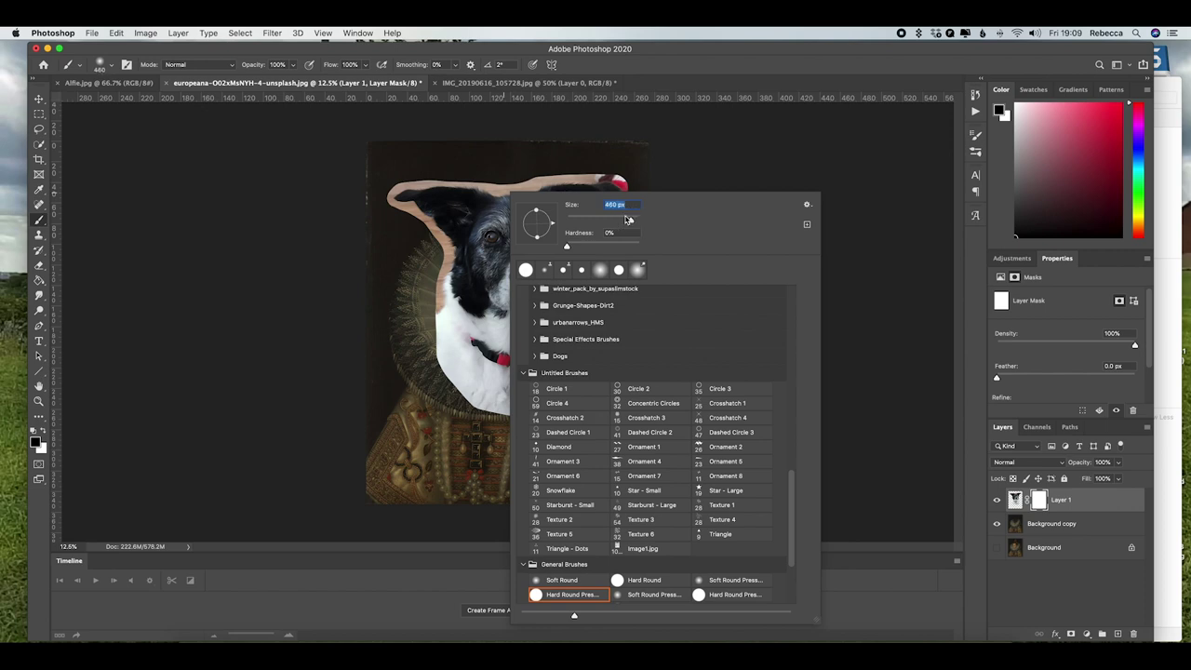
left_click(502, 177)
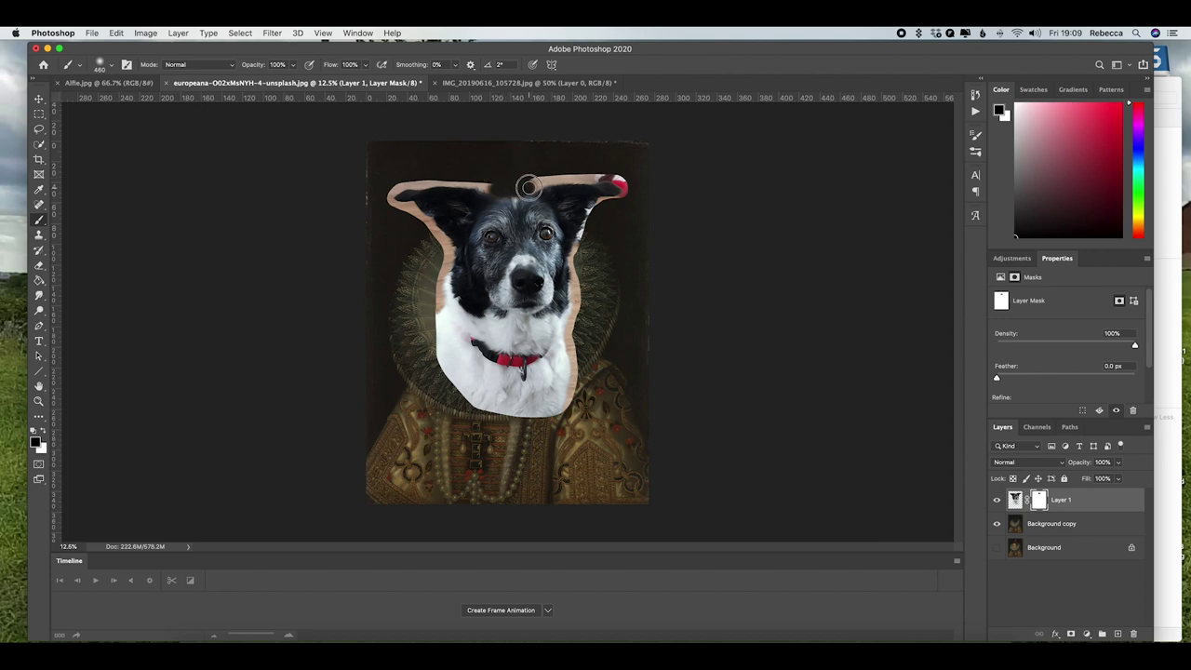
Paint black on the mask to hide the pale and reddish fringe around the ears and neck
mouse_move(528, 187)
left_mouse_down()
mouse_move(569, 172)
mouse_move(635, 188)
left_mouse_up()
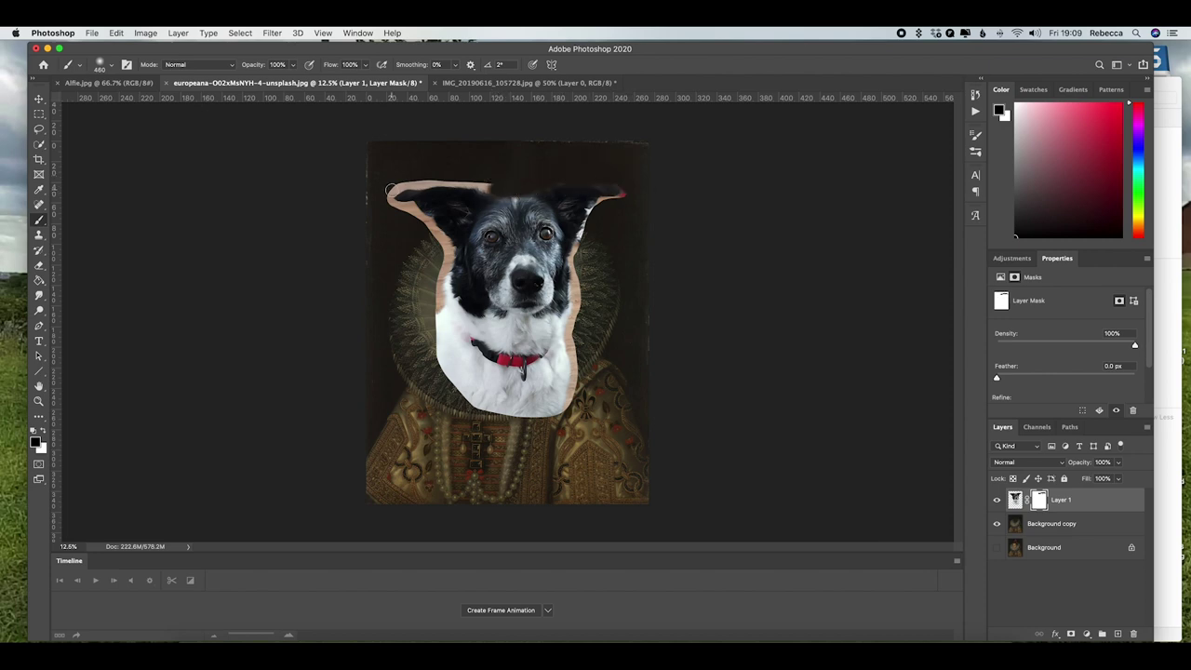
left_click_drag(390, 190, 497, 183)
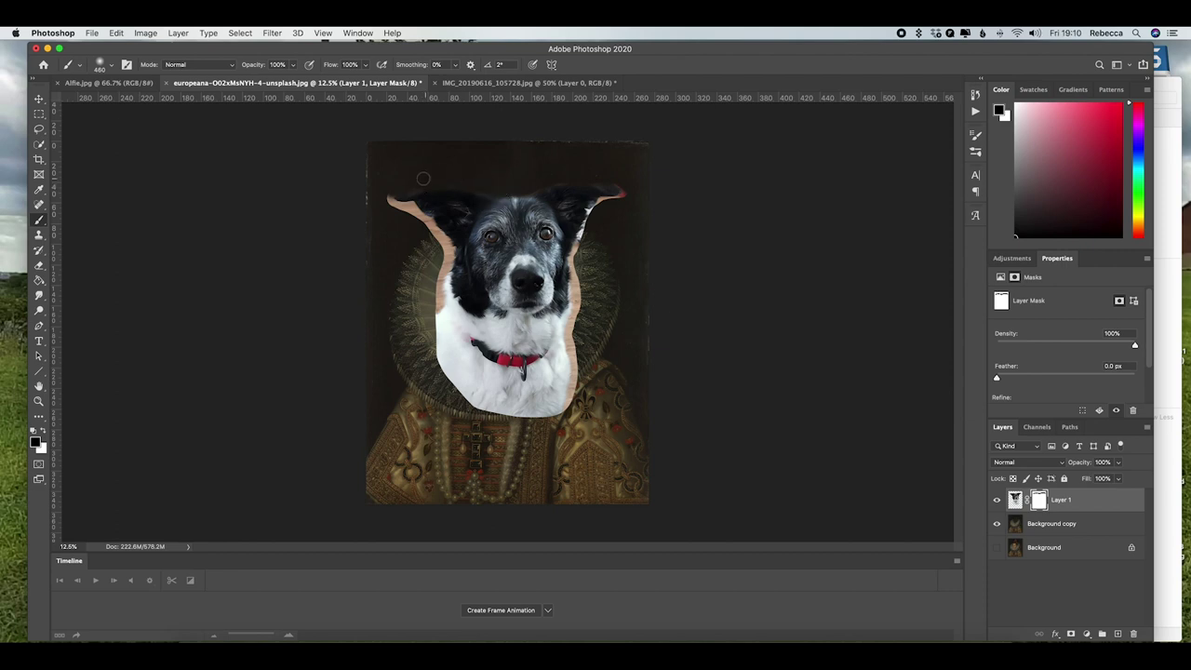
mouse_move(389, 204)
left_mouse_down()
mouse_move(412, 207)
mouse_move(437, 239)
mouse_move(437, 322)
left_mouse_up()
mouse_move(605, 213)
left_mouse_down()
mouse_move(617, 199)
mouse_move(590, 213)
mouse_move(569, 260)
mouse_move(579, 250)
left_mouse_up()
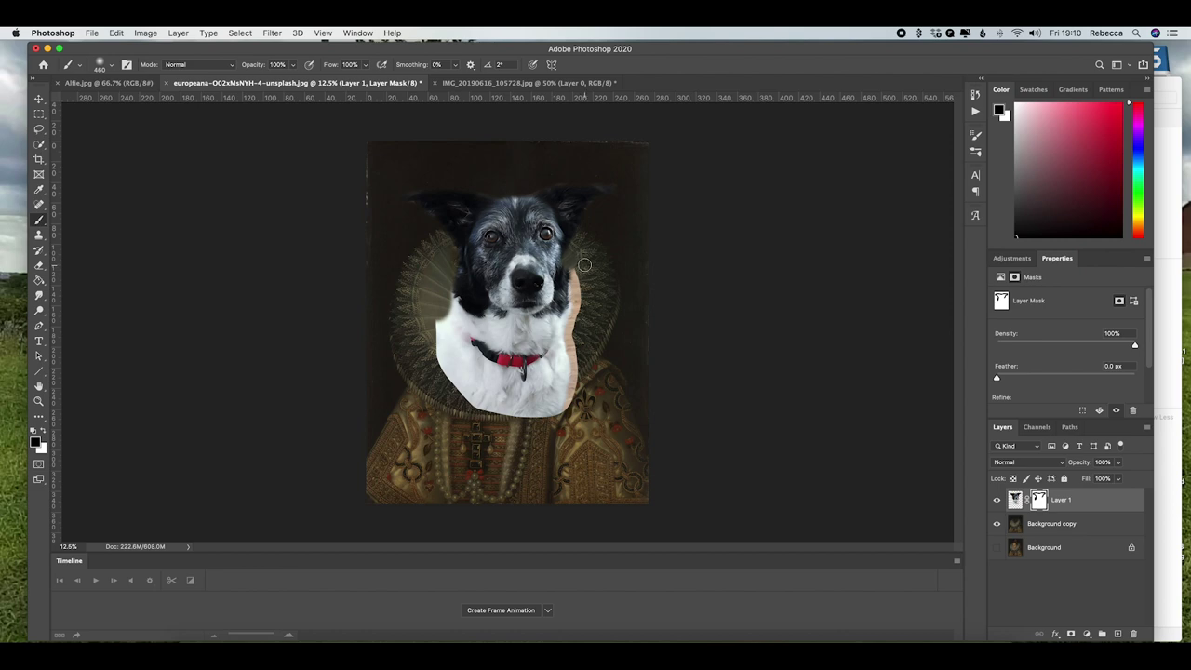
key("x")
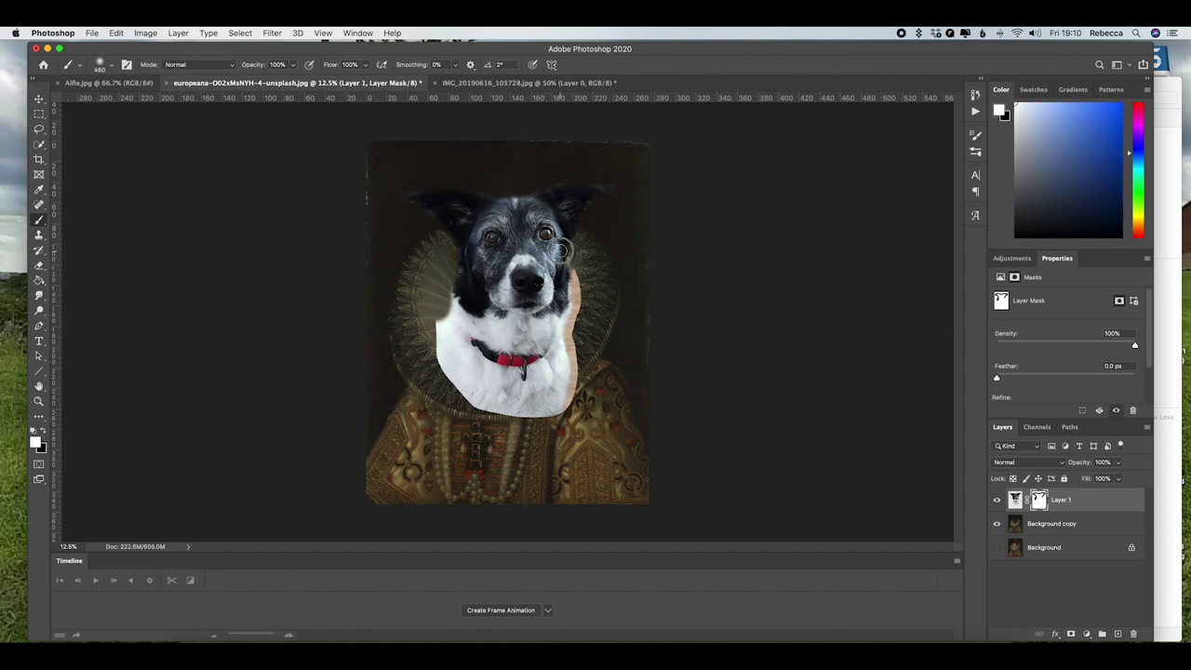
key("x")
left_click_drag(573, 259, 568, 409)
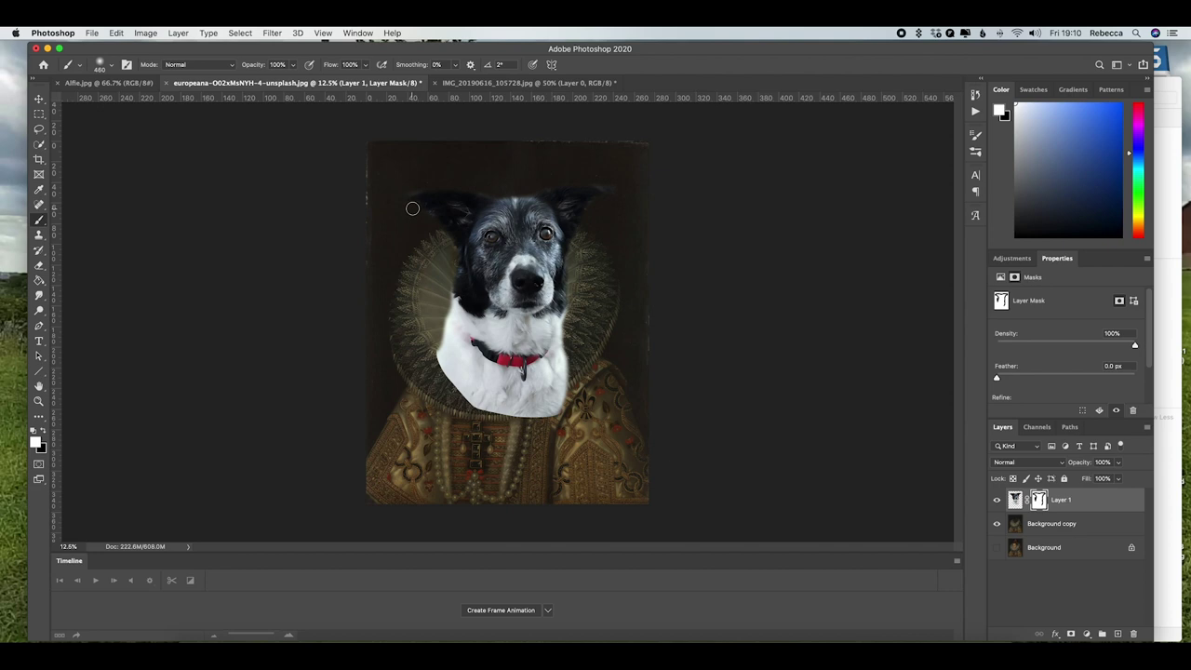
Mask away the dog's white chest edge so the ruff shows through
left_click(997, 500)
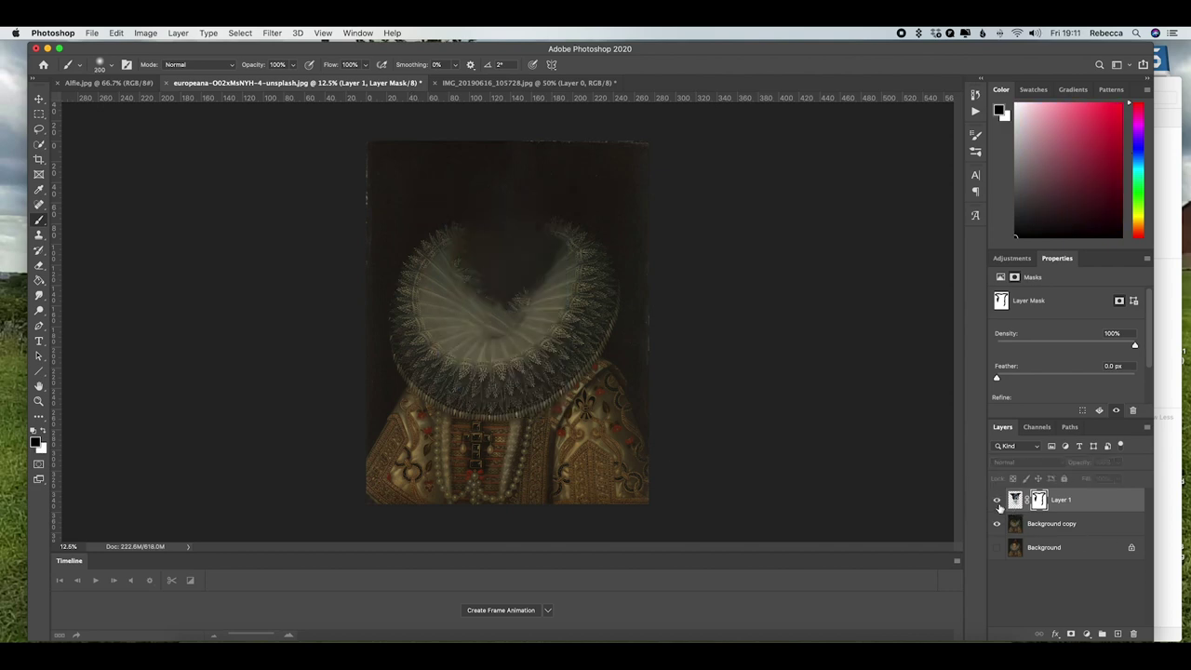
left_click(996, 500)
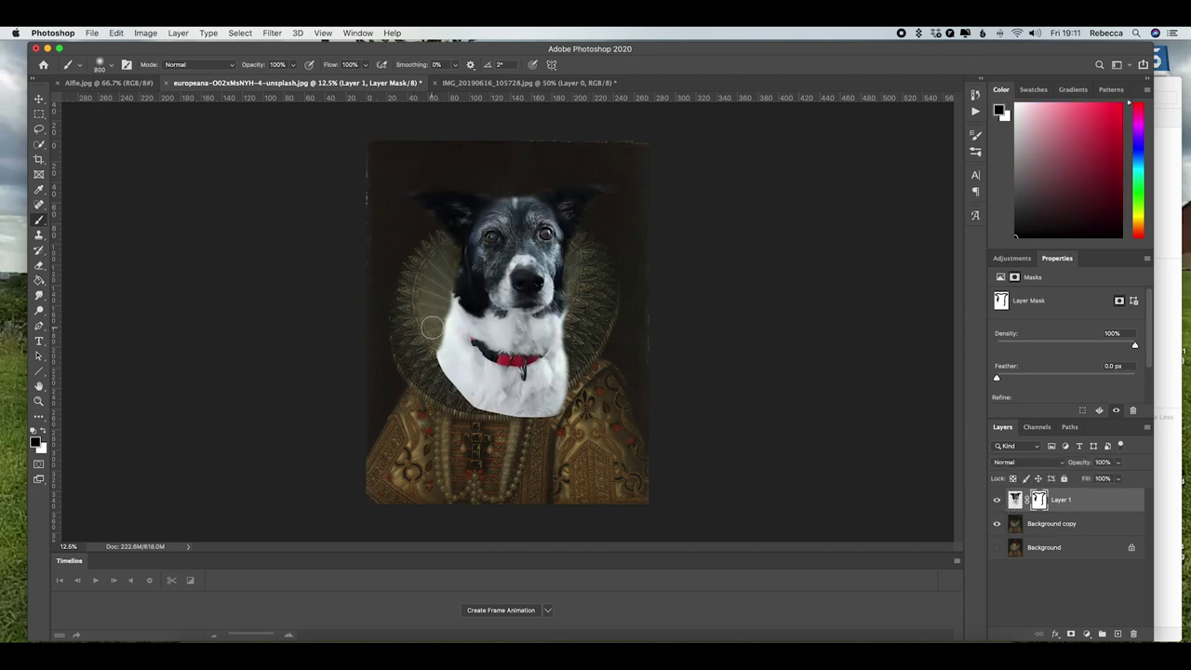
mouse_move(428, 319)
left_mouse_down()
mouse_move(443, 374)
mouse_move(436, 318)
mouse_move(453, 344)
mouse_move(501, 363)
mouse_move(553, 360)
mouse_move(580, 334)
mouse_move(573, 371)
mouse_move(506, 384)
mouse_move(447, 363)
mouse_move(541, 401)
mouse_move(481, 406)
mouse_move(600, 413)
mouse_move(496, 407)
mouse_move(553, 400)
left_mouse_up()
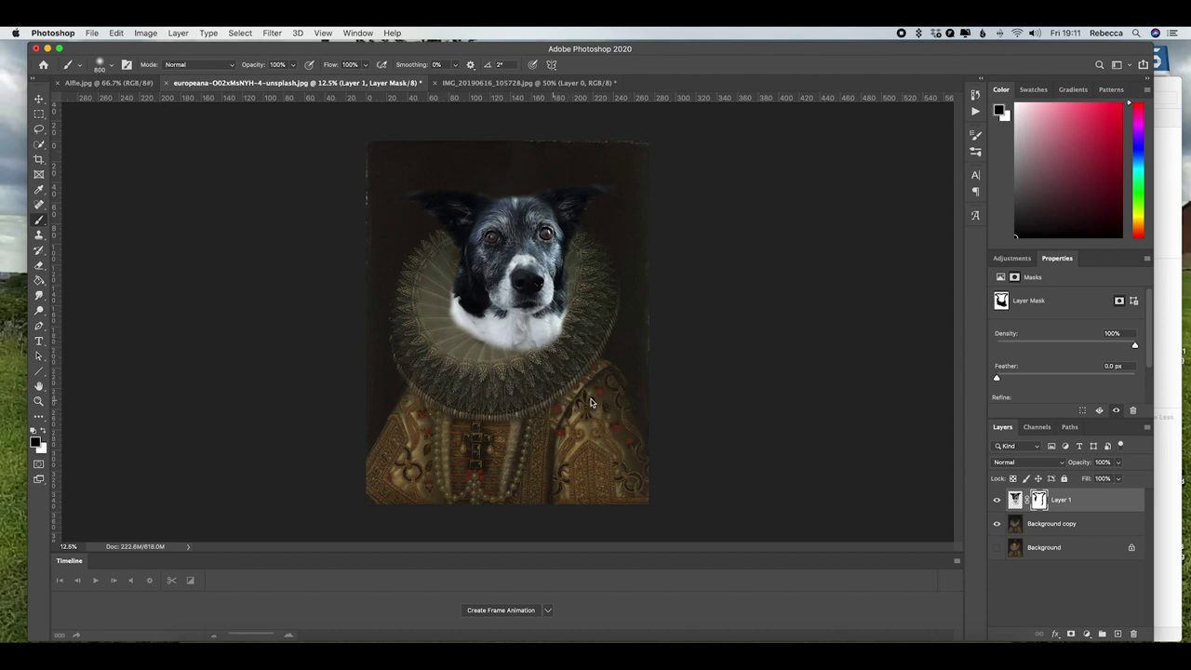
key("bracketleft")
key("bracketleft")
key("bracketleft")
key("bracketleft")
Raise the dog head within the ruff and blend both neck edges and leftover chest fur
left_click(39, 98)
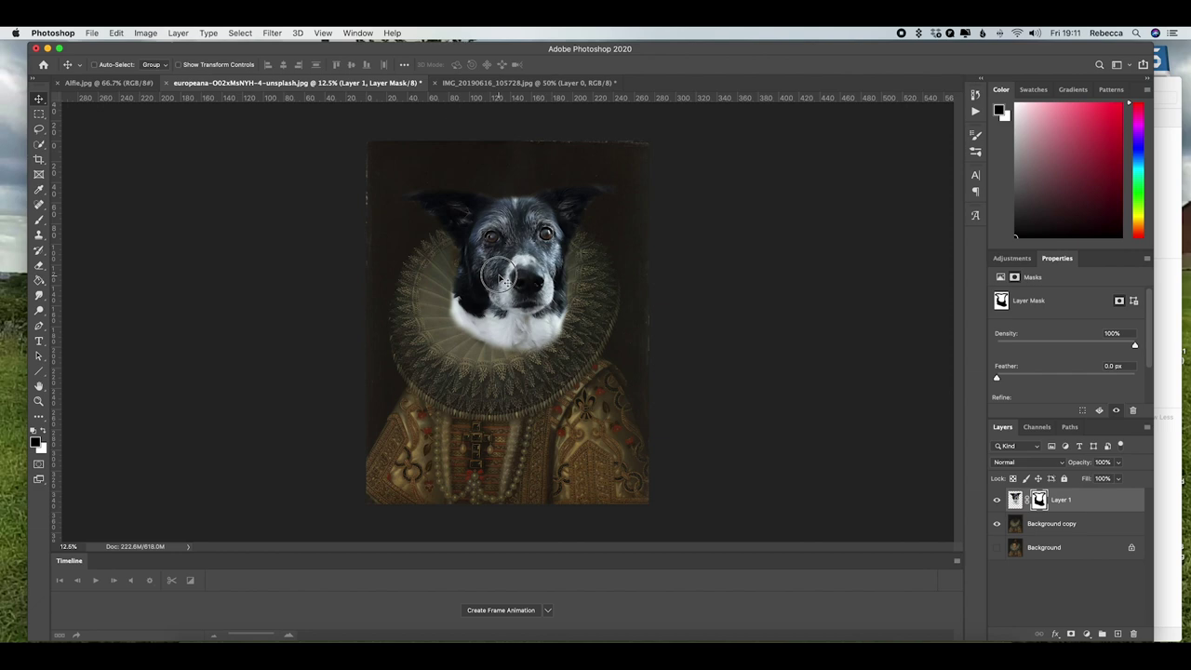
mouse_move(499, 273)
left_mouse_down()
mouse_move(546, 229)
mouse_move(499, 240)
mouse_move(493, 285)
mouse_move(487, 271)
left_mouse_up()
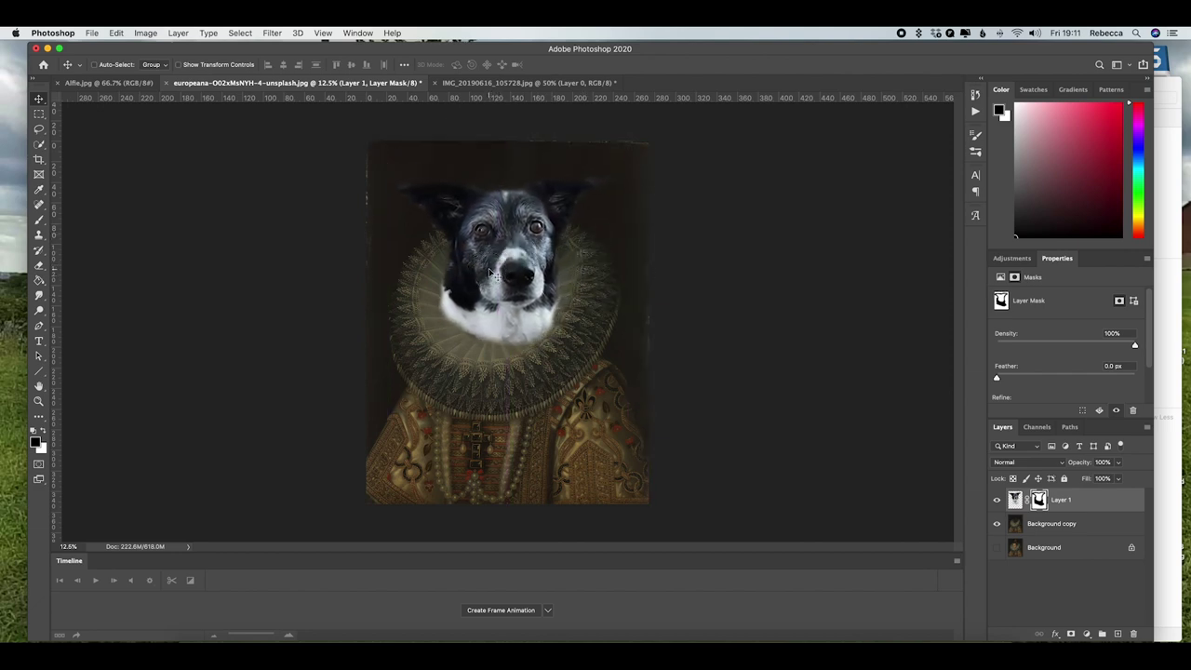
left_click(39, 220)
left_click_drag(433, 298, 442, 317)
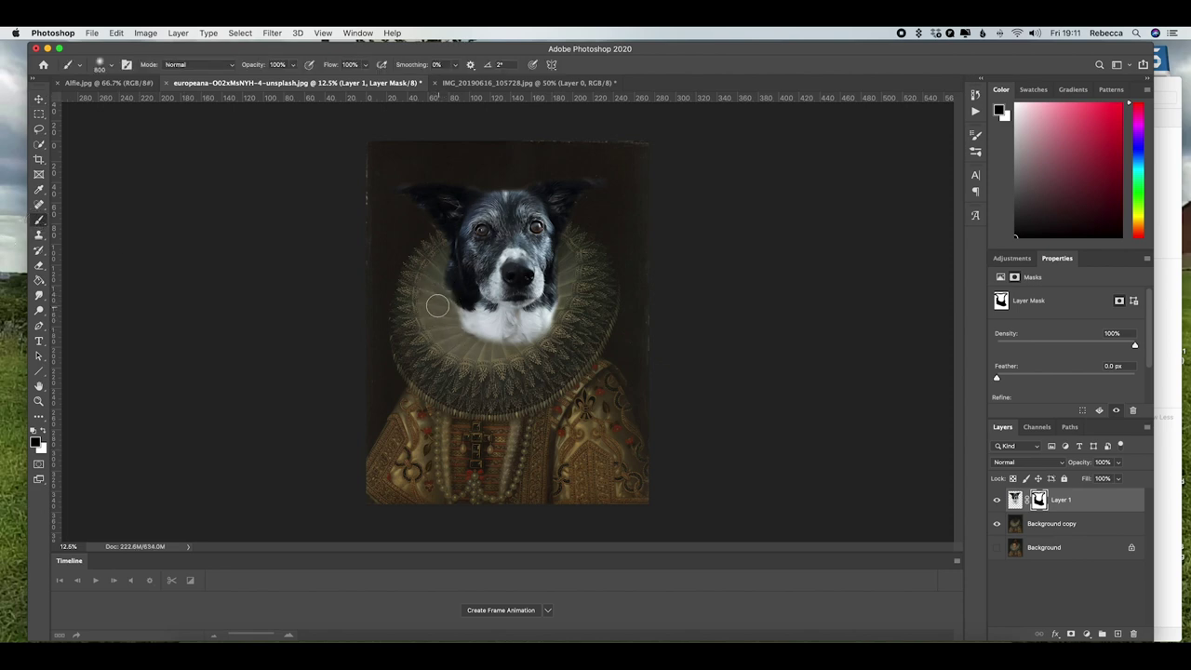
left_click_drag(558, 314, 531, 353)
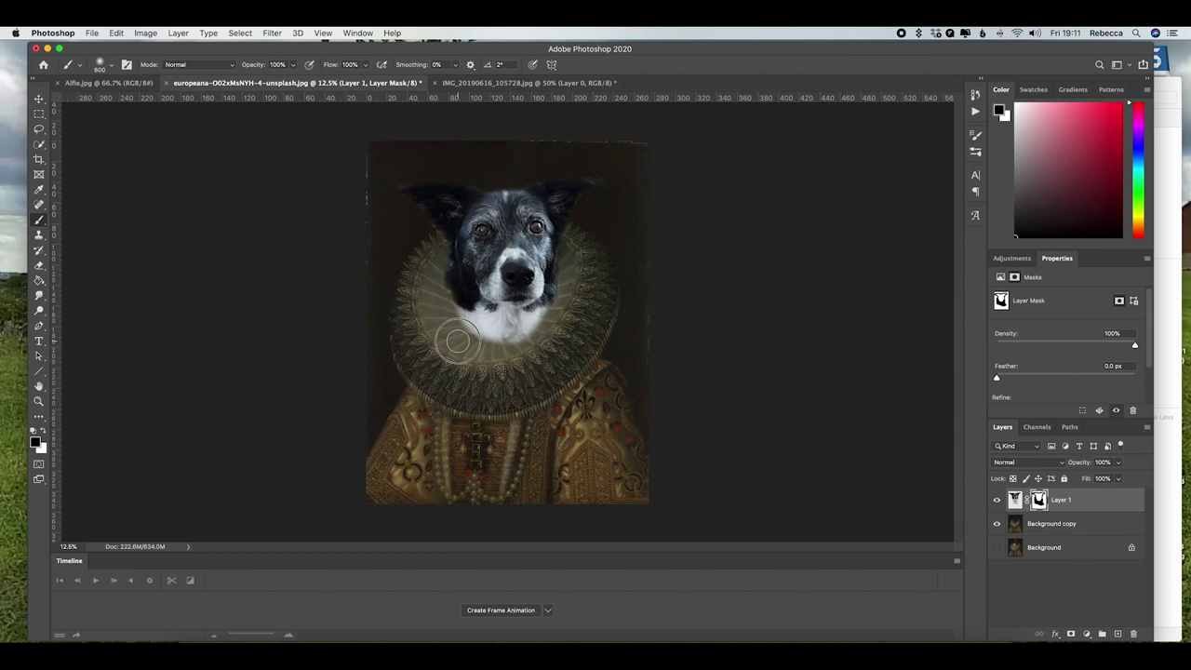
left_click_drag(456, 341, 458, 341)
Add a new layer, sample dark brown from the painting, and set a soft brush
left_click(1118, 633)
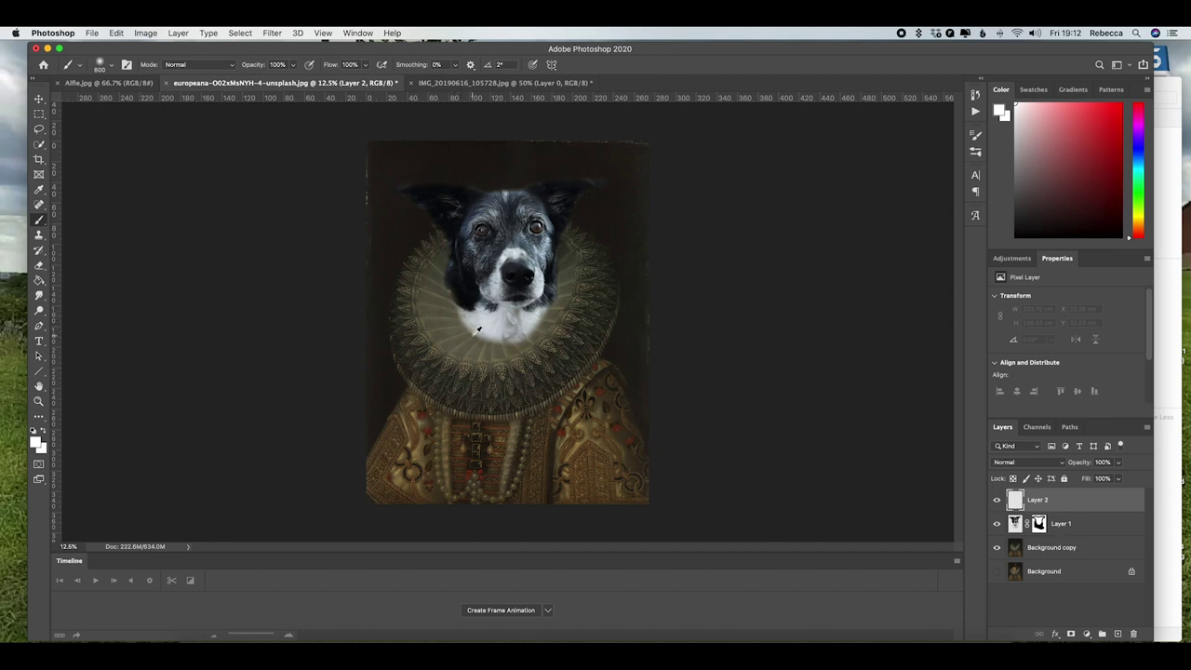
mouse_move(479, 328)
left_mouse_down()
mouse_move(397, 392)
mouse_move(376, 387)
left_mouse_up()
key("bracketleft")
key("bracketleft")
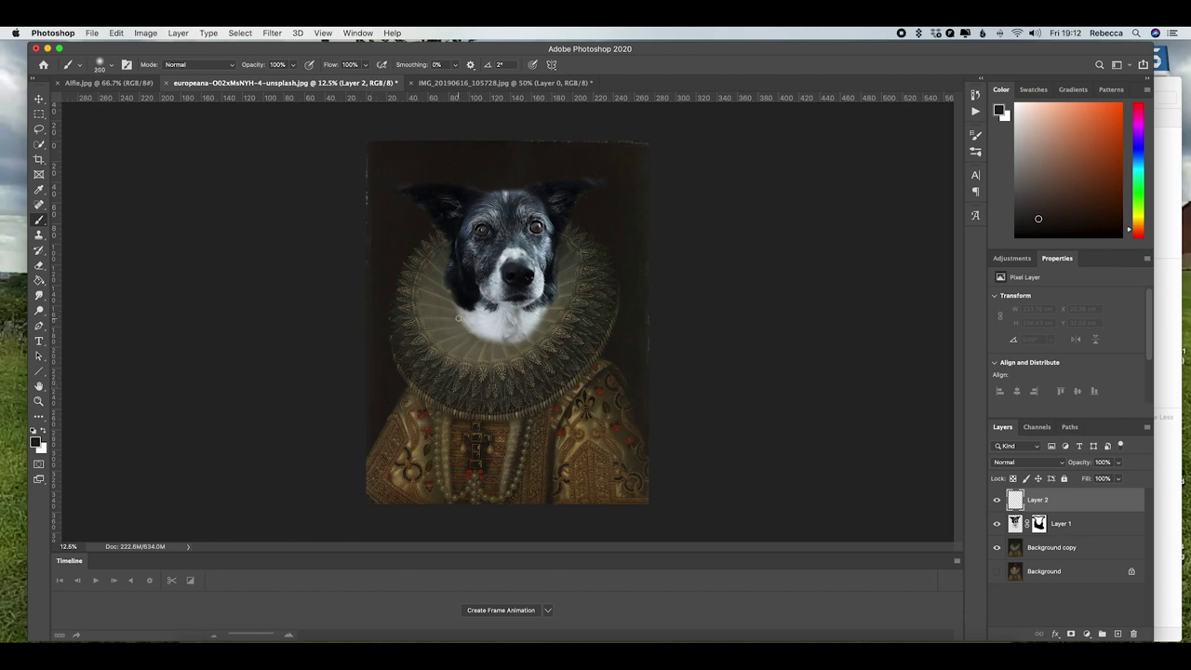
right_click(462, 322)
left_click(523, 264)
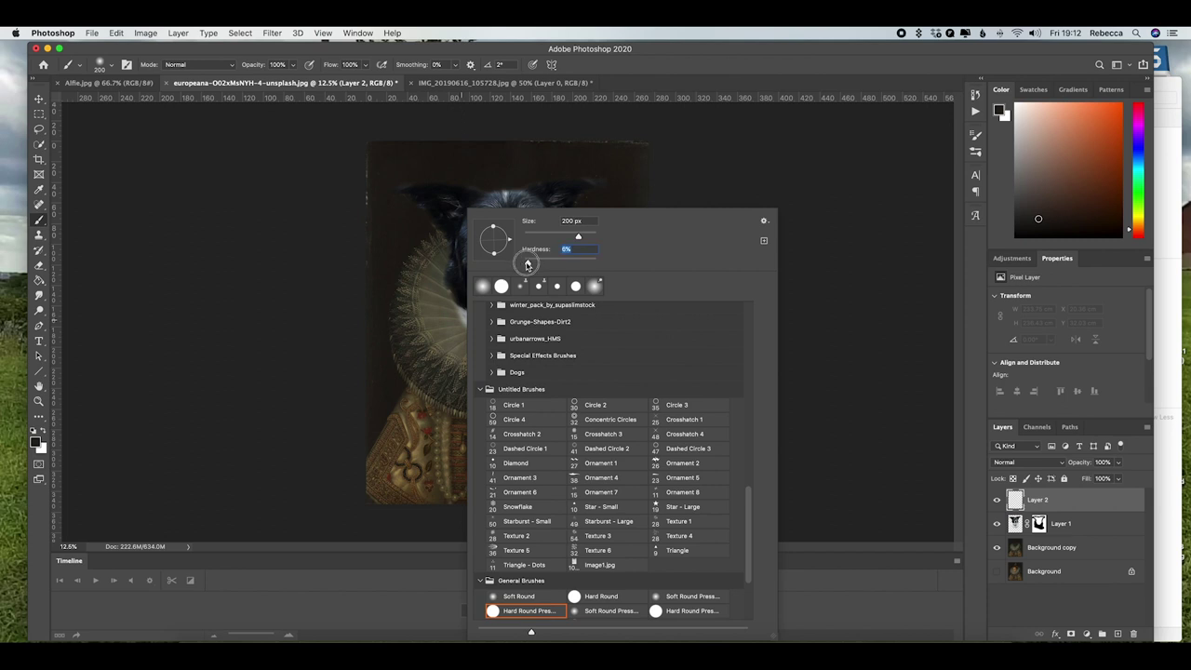
key("Return")
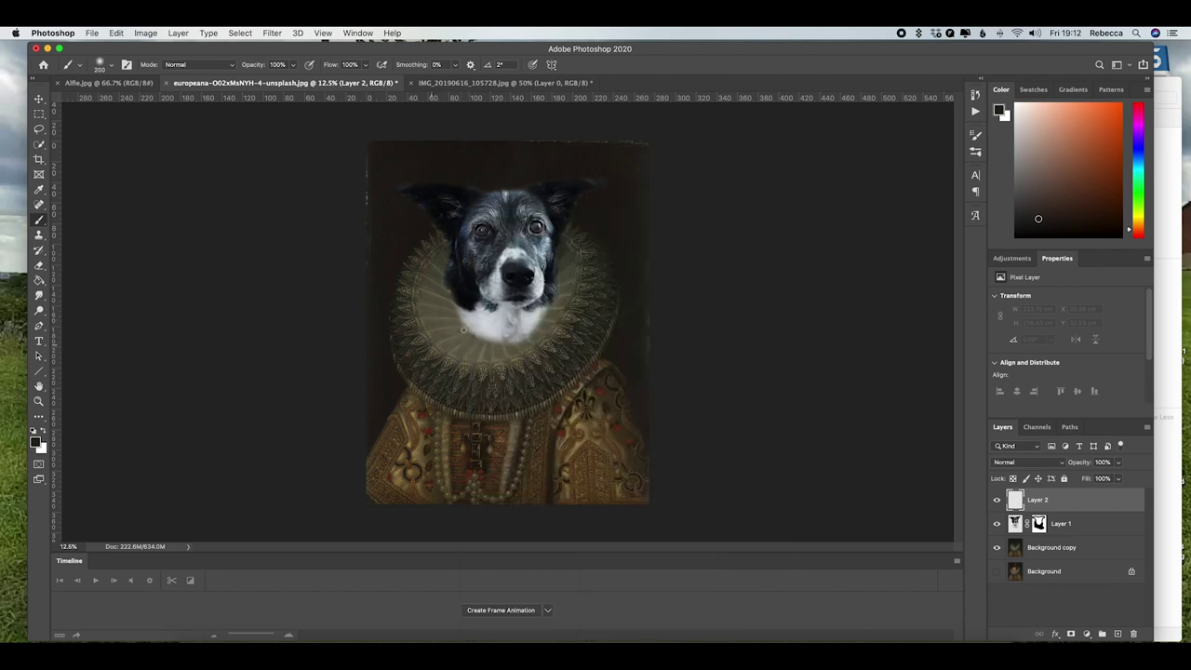
Paint a dark brown shadow band across the base of the dog's neck
left_click(464, 326)
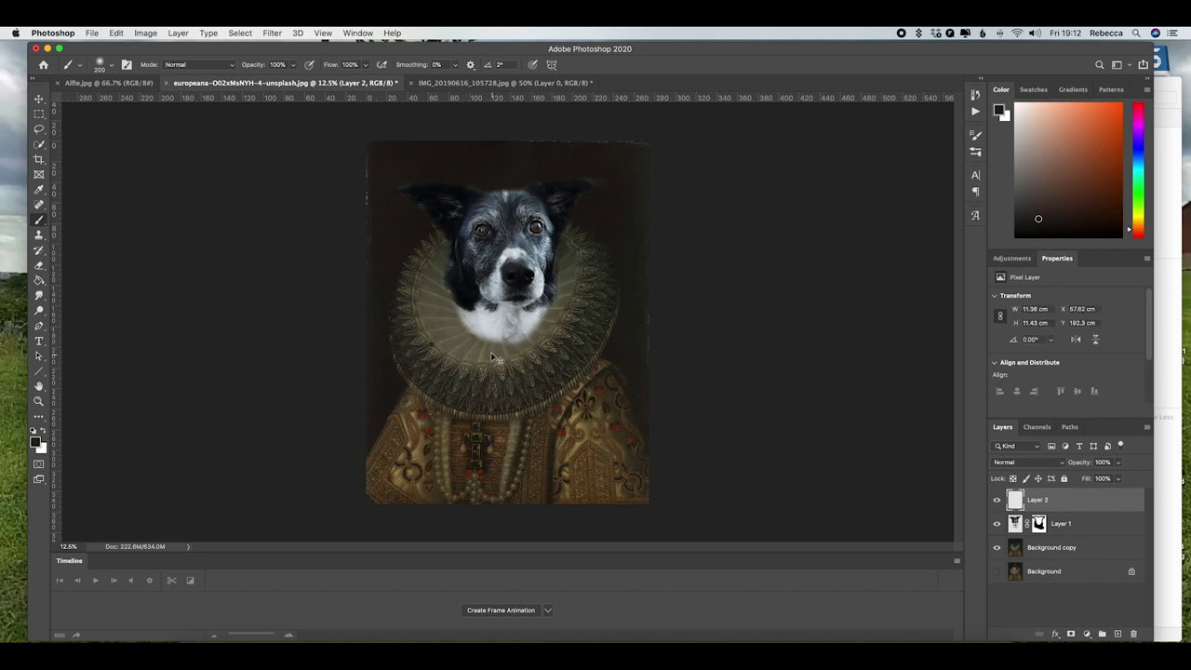
mouse_move(460, 323)
left_mouse_down()
mouse_move(502, 342)
mouse_move(546, 319)
left_mouse_up()
left_click_drag(458, 322, 462, 327)
key("v")
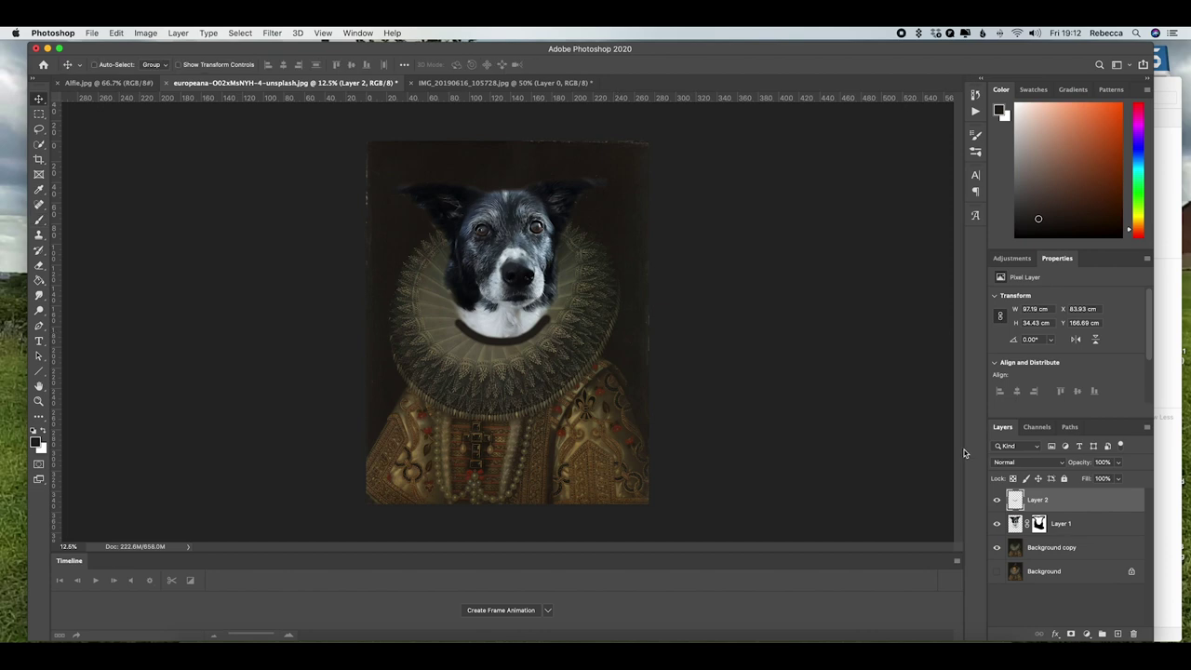
Clip Layer 2 to the dog layer below and reduce its opacity to the mid-80s percent
right_click(1090, 504)
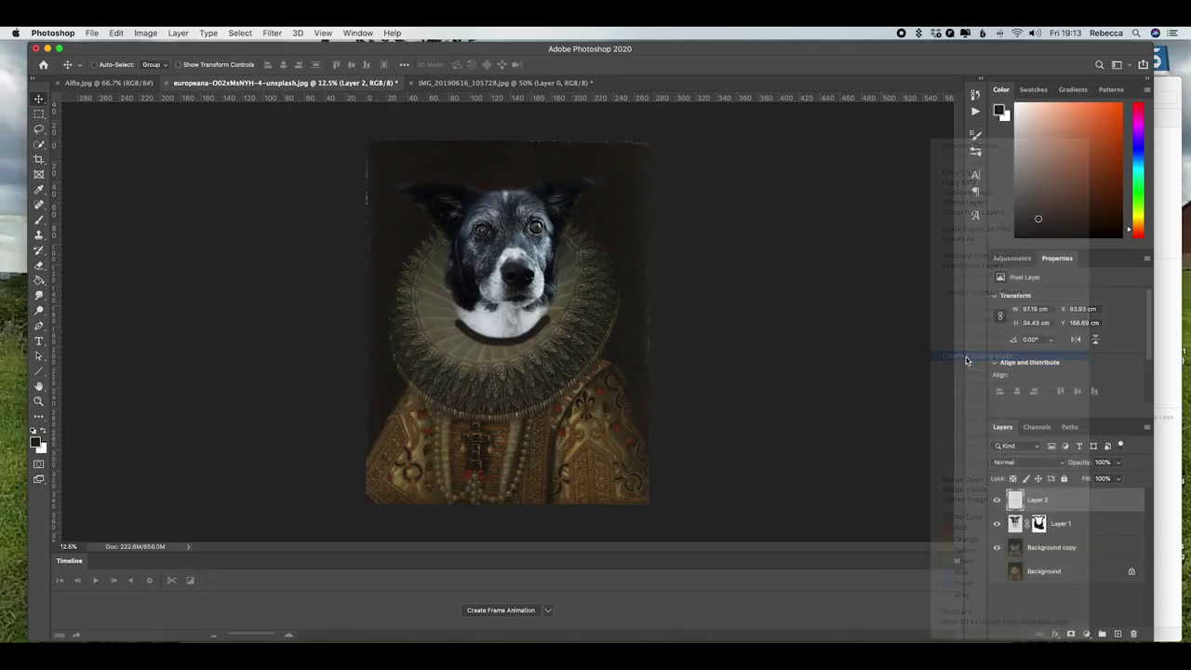
left_click(956, 333)
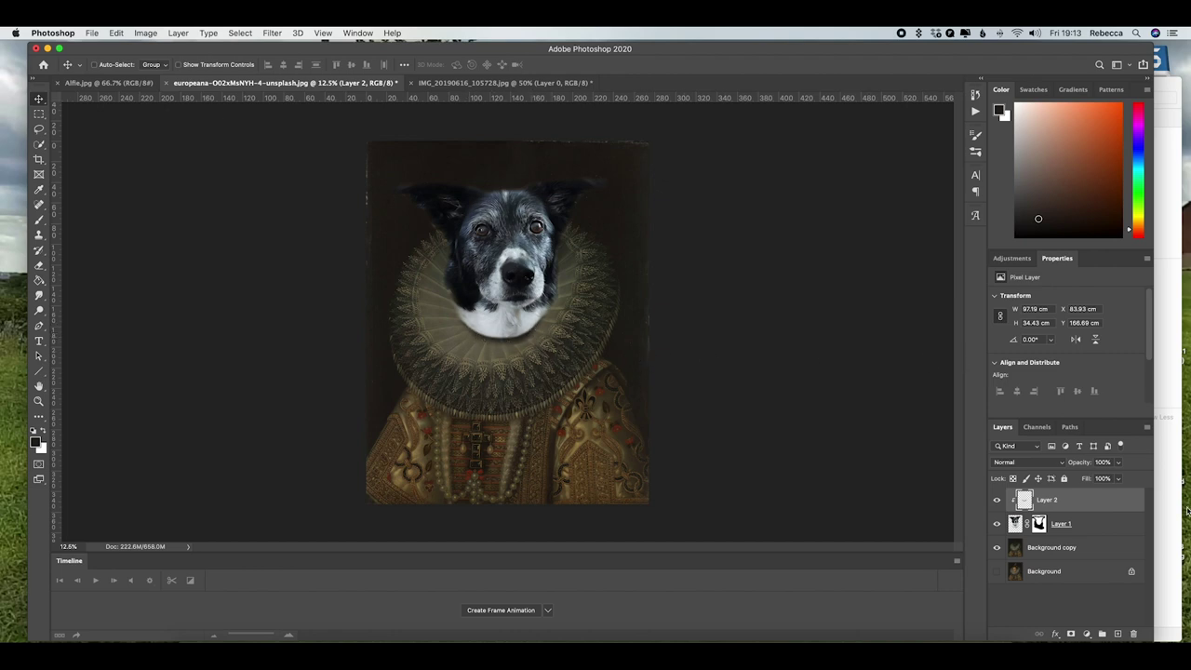
left_click(1118, 464)
left_click(1099, 477)
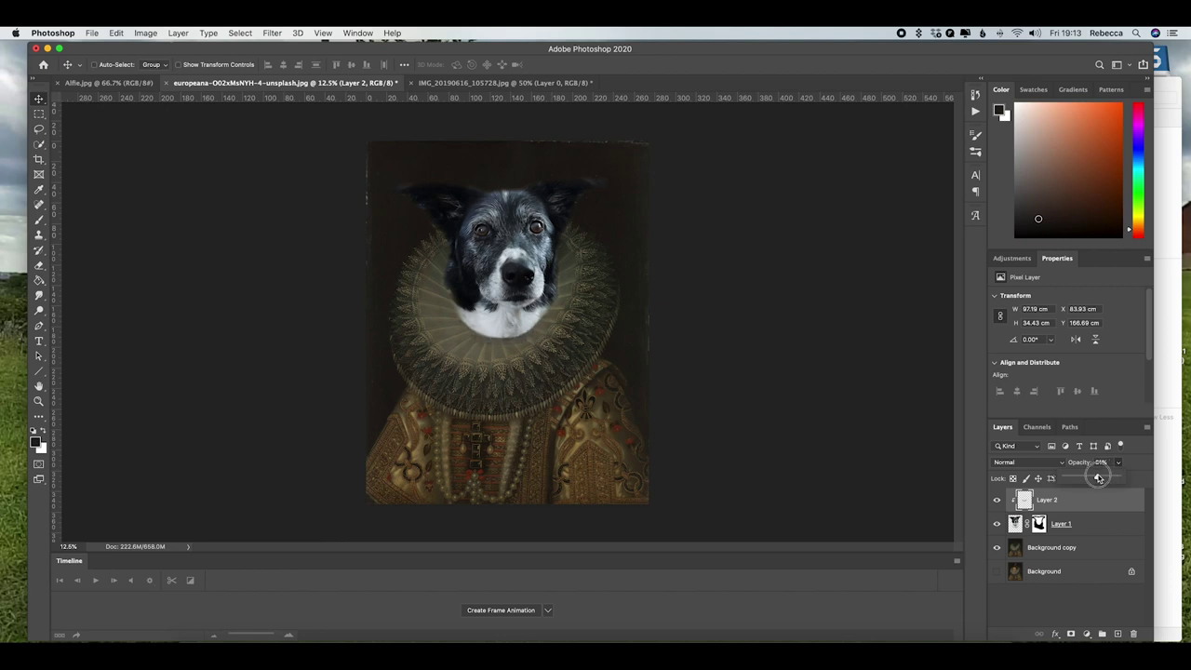
left_click_drag(1099, 477, 1107, 478)
Brush over the ruff on both sides of the dog's neck on Layer 2
key("b")
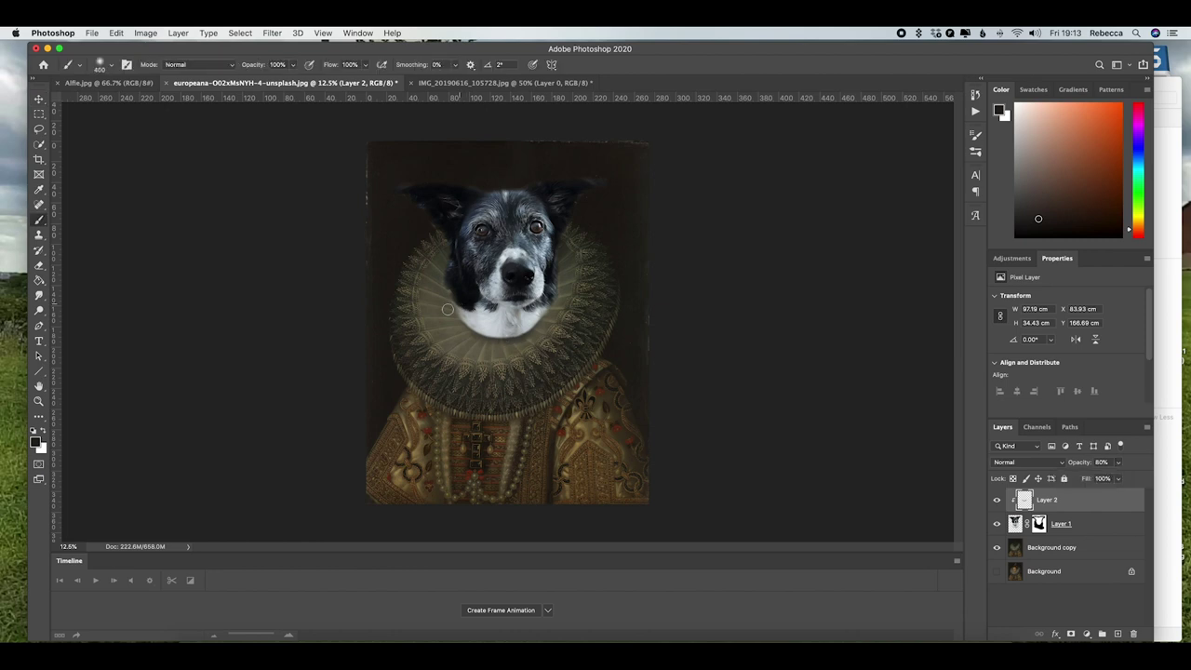
left_click_drag(446, 312, 453, 328)
left_click_drag(562, 314, 561, 306)
left_click_drag(558, 310, 559, 312)
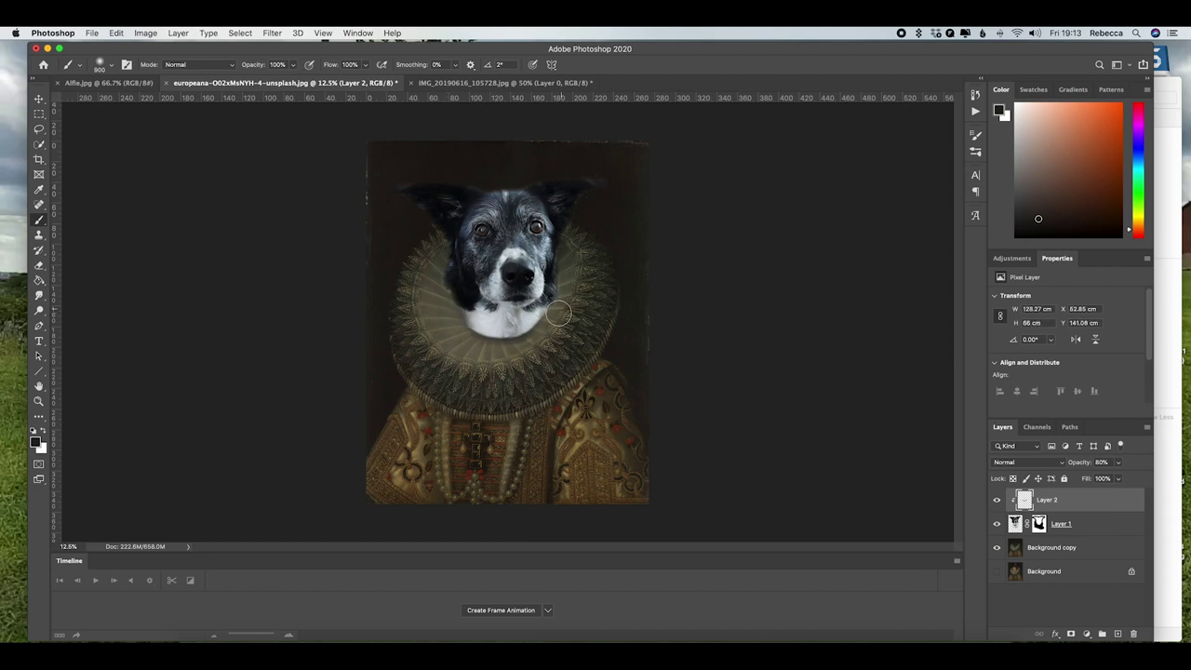
left_click(1090, 526)
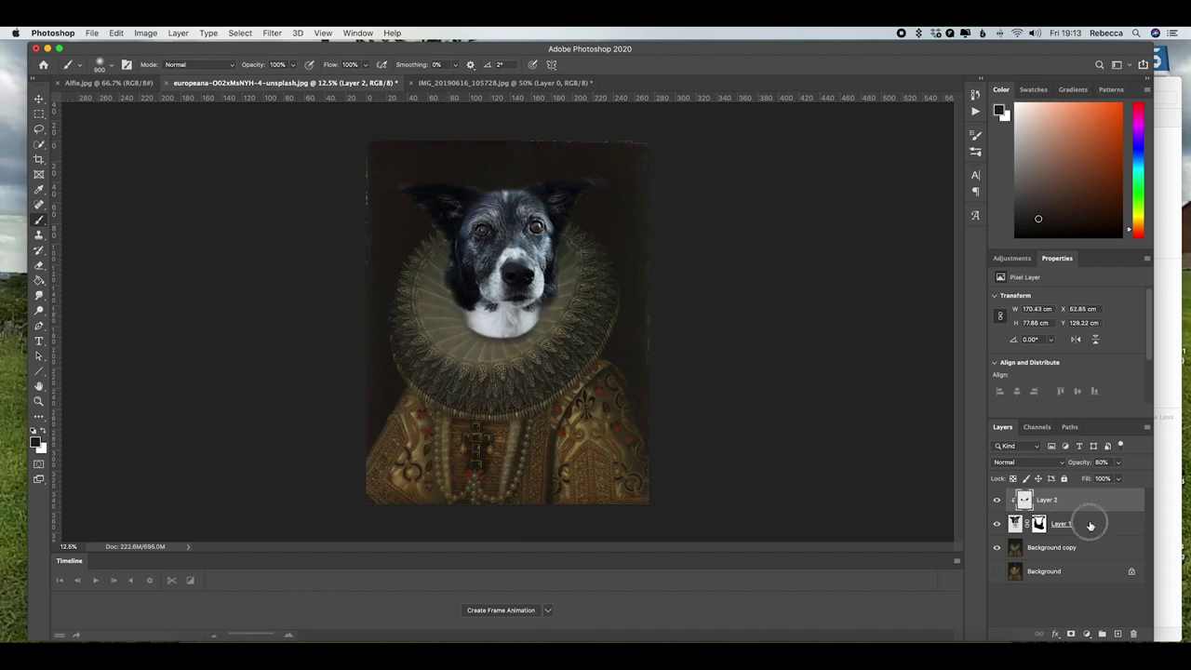
Apply Oil Paint to Layer 1's dog head with Cleanliness 0, Scale 10 and Lighting off
left_click(38, 101)
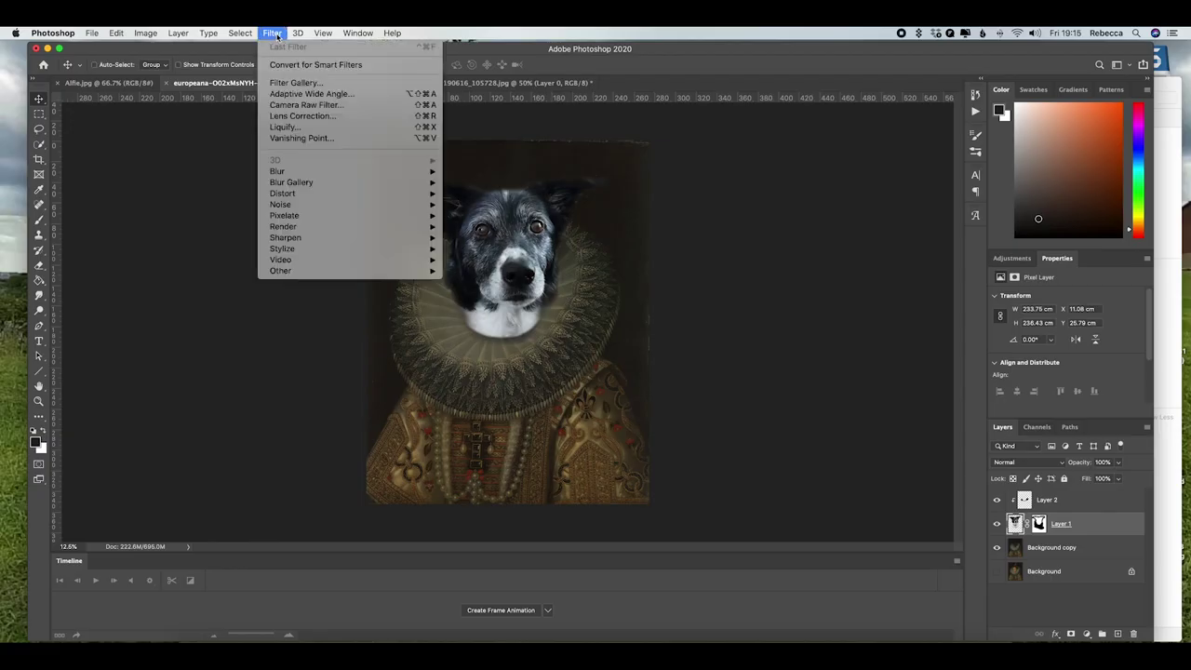
mouse_move(323, 248)
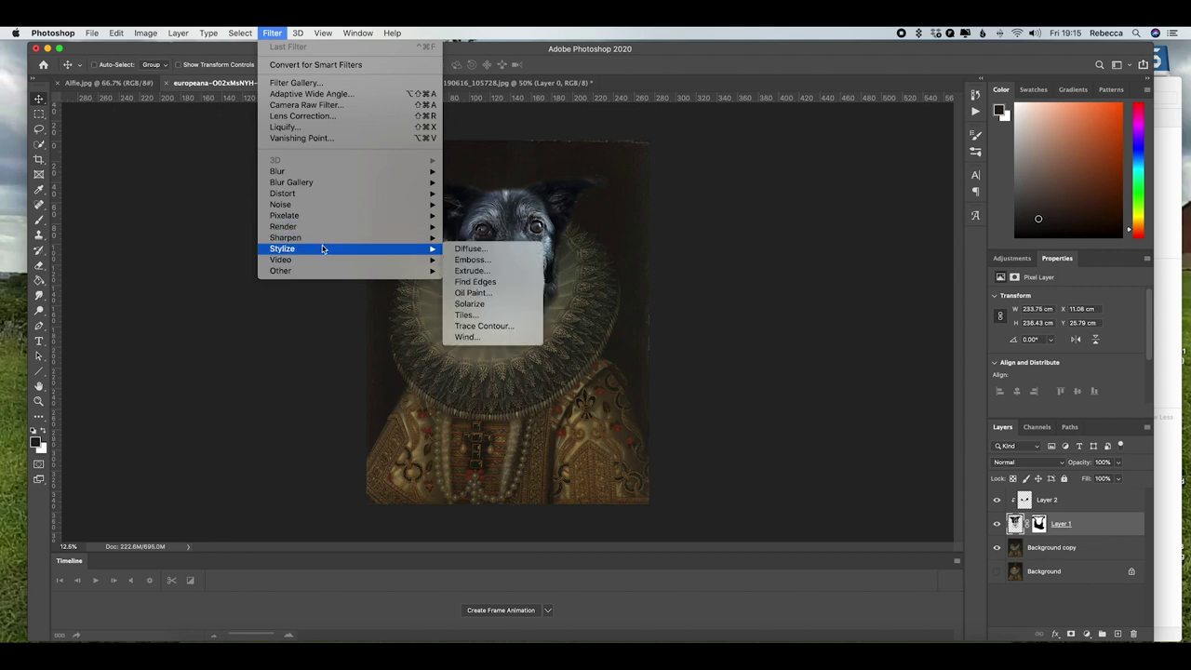
left_click(482, 294)
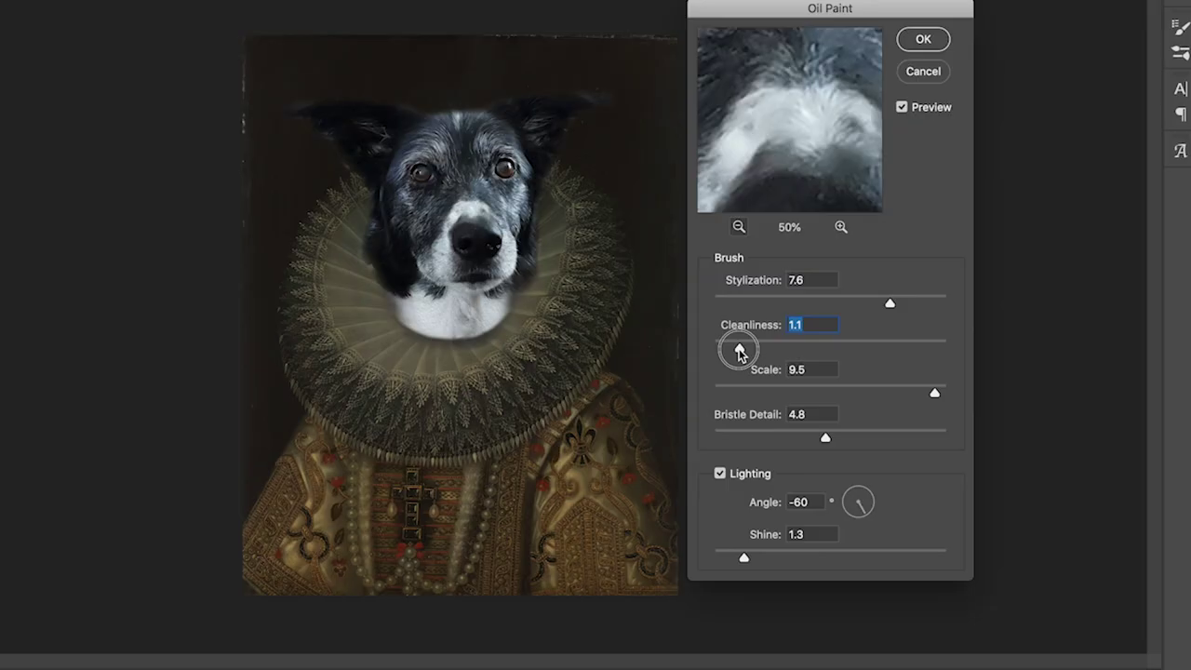
mouse_move(689, 341)
left_mouse_down()
mouse_move(724, 349)
mouse_move(713, 353)
left_mouse_up()
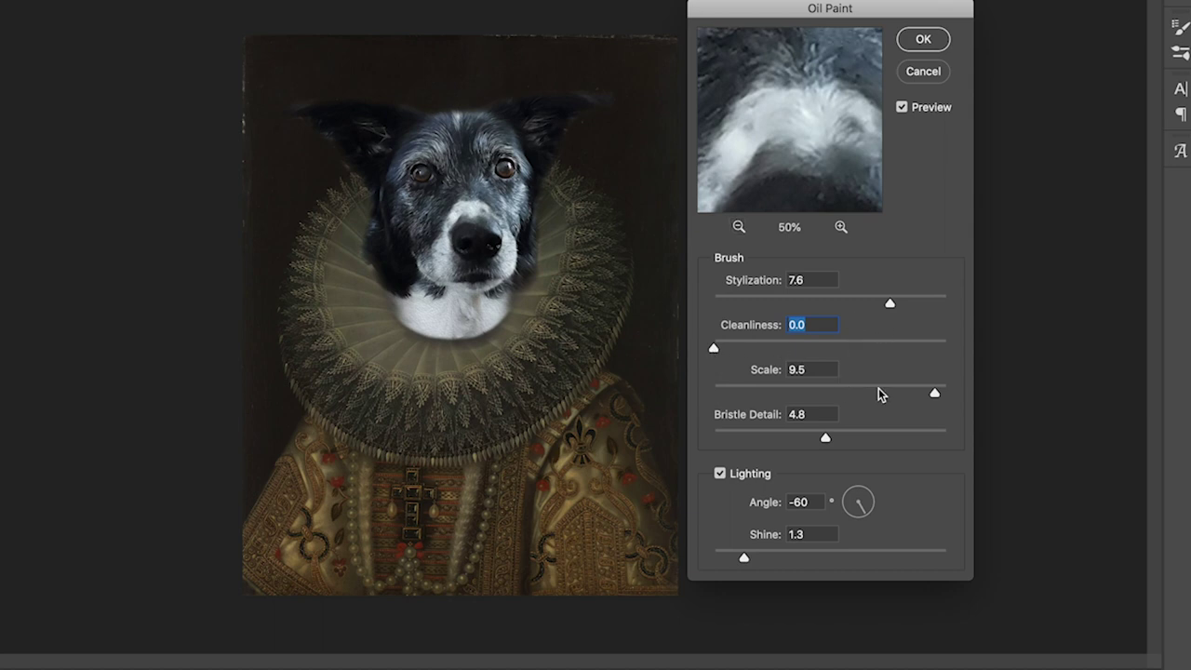
left_click_drag(879, 388, 949, 395)
mouse_move(766, 154)
left_mouse_down()
mouse_move(773, 138)
mouse_move(810, 131)
mouse_move(818, 106)
left_mouse_up()
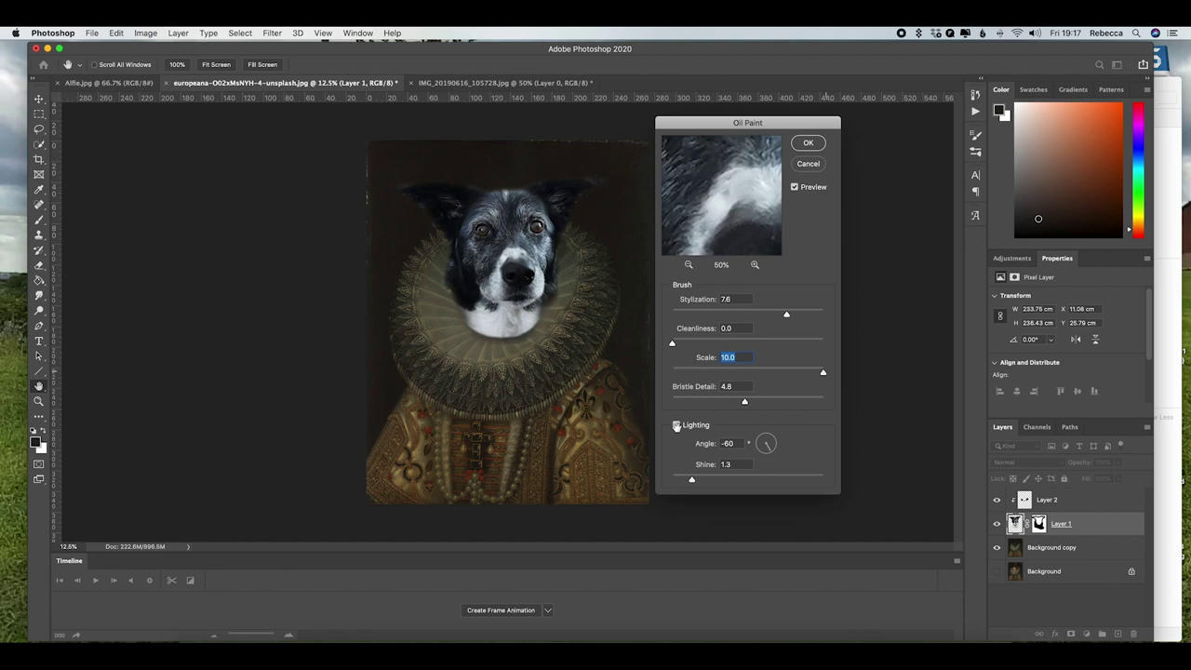
left_click(676, 425)
left_click(812, 145)
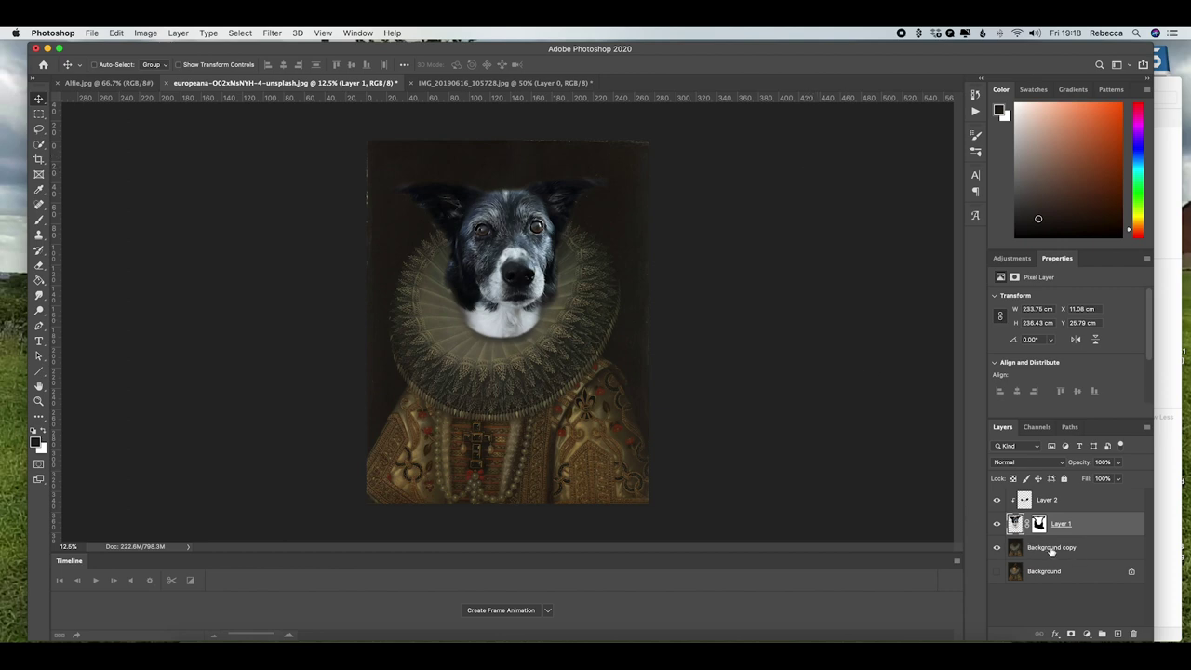
Copy a dark top-left patch of Background copy into a new Layer 3 placed on top
left_click(1100, 549)
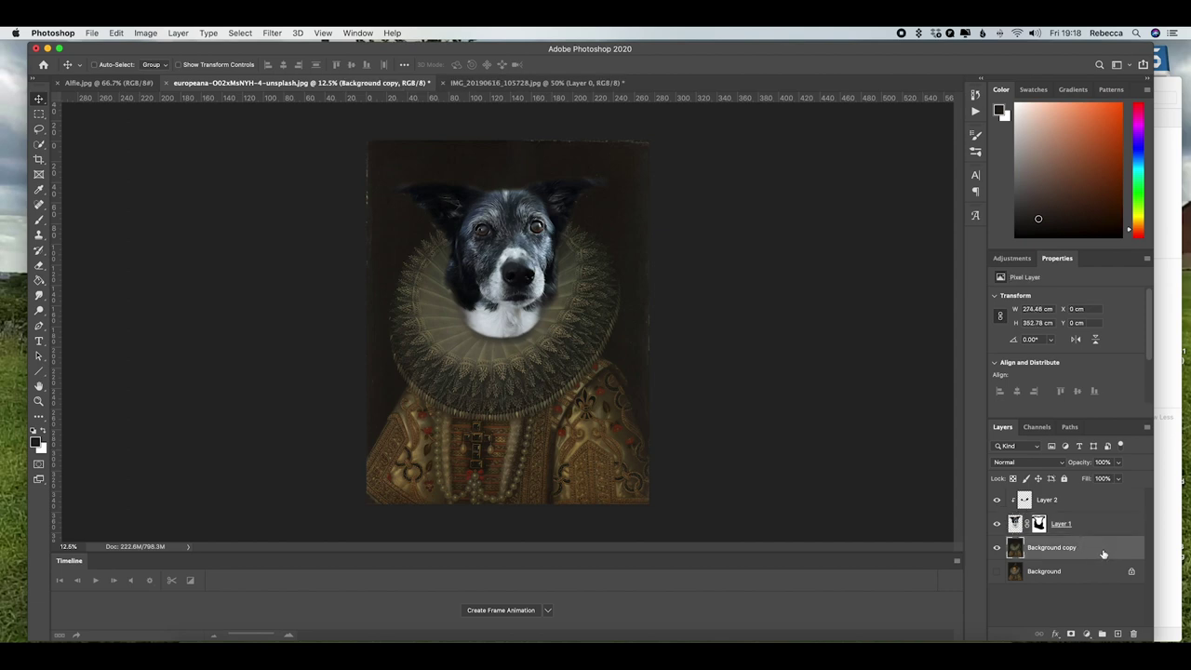
left_click(40, 115)
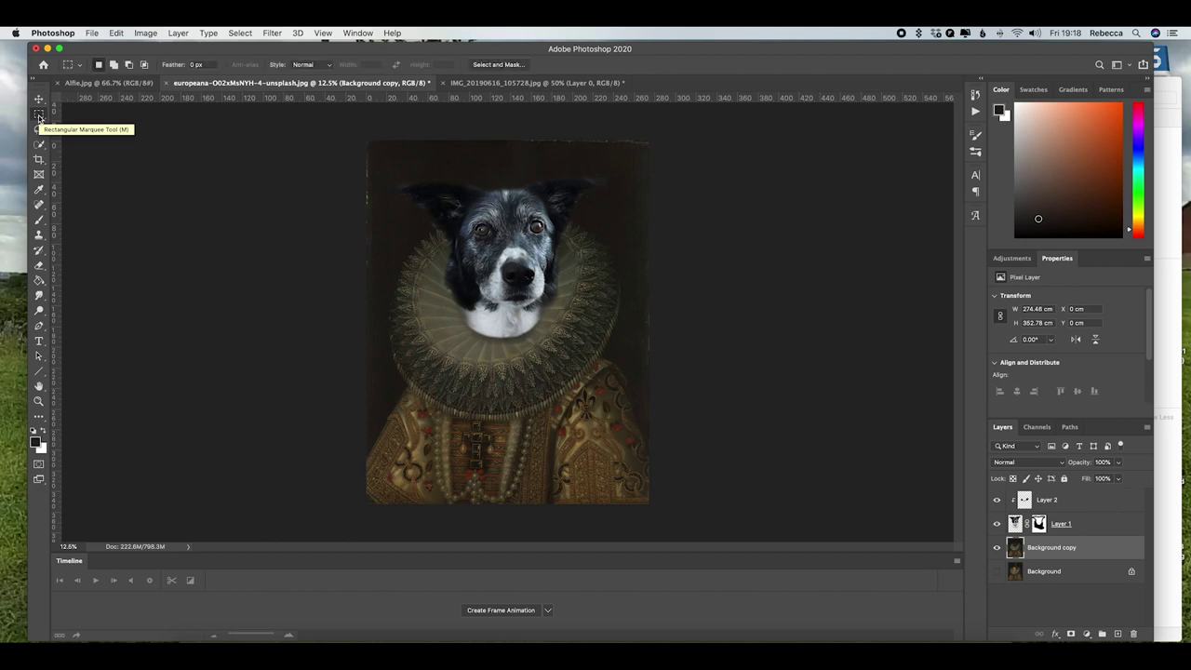
left_click_drag(372, 142, 438, 175)
key("super+c")
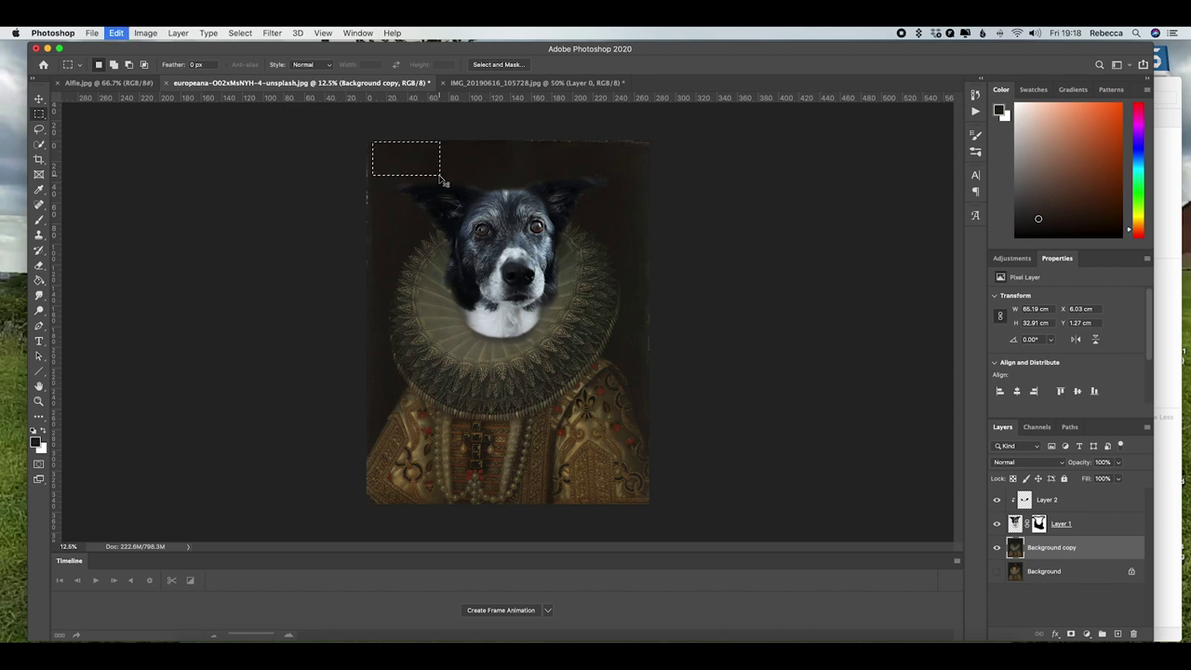
key("super+v")
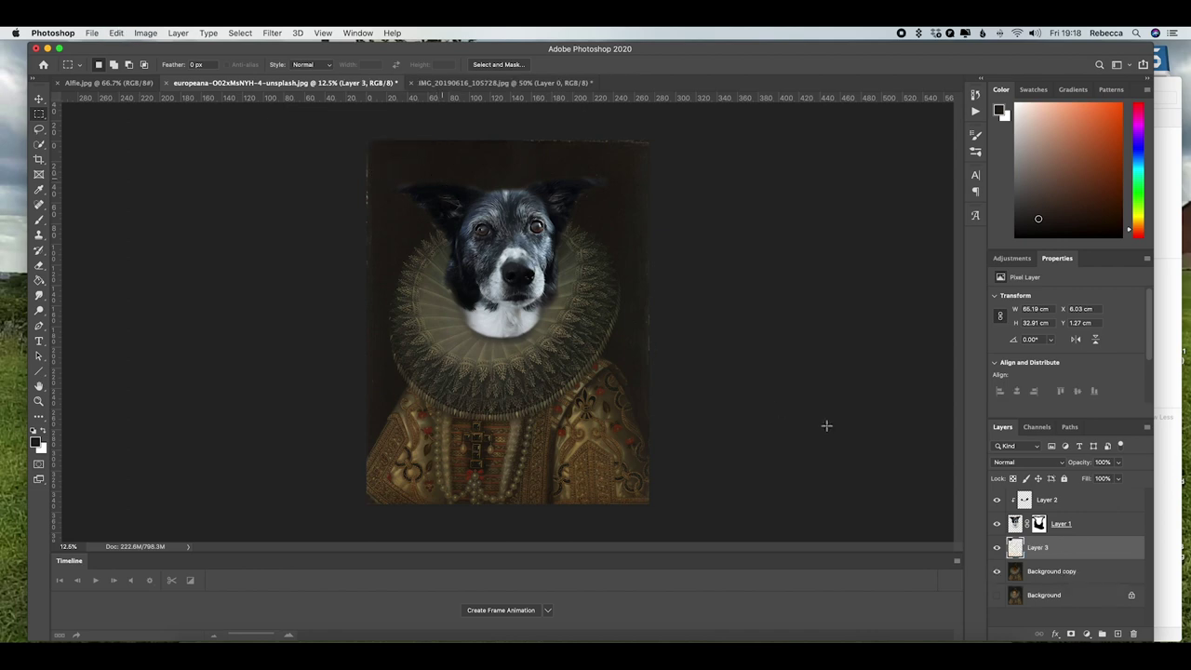
left_click(39, 98)
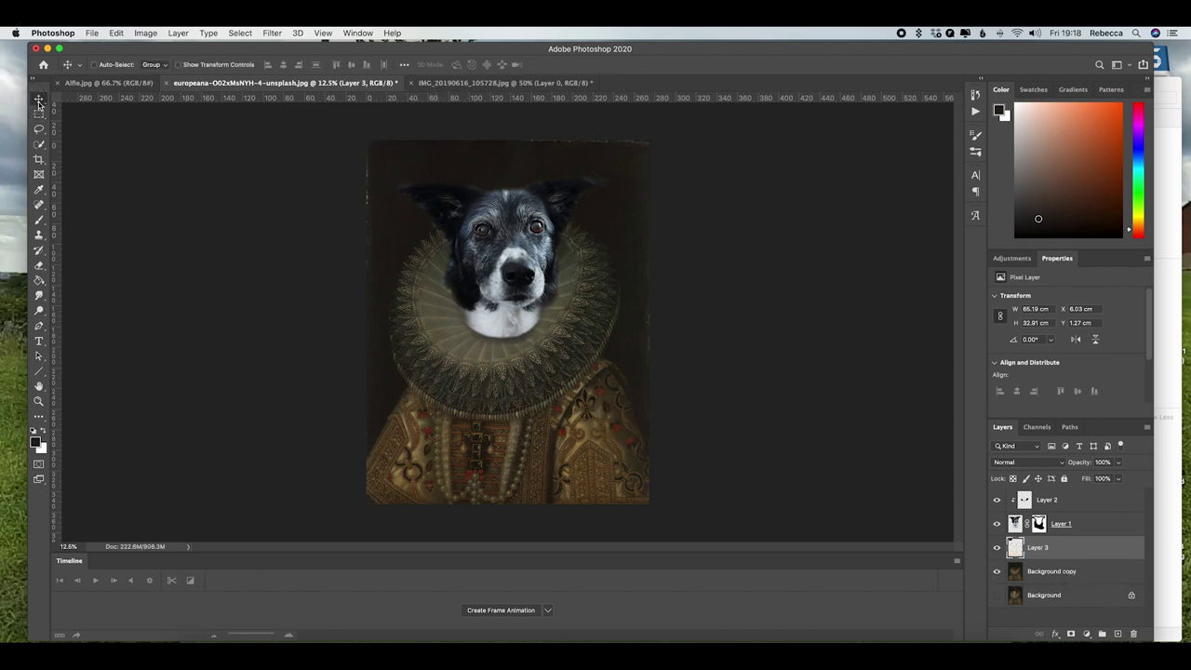
left_click_drag(456, 210, 481, 251)
left_click_drag(1095, 548, 1092, 497)
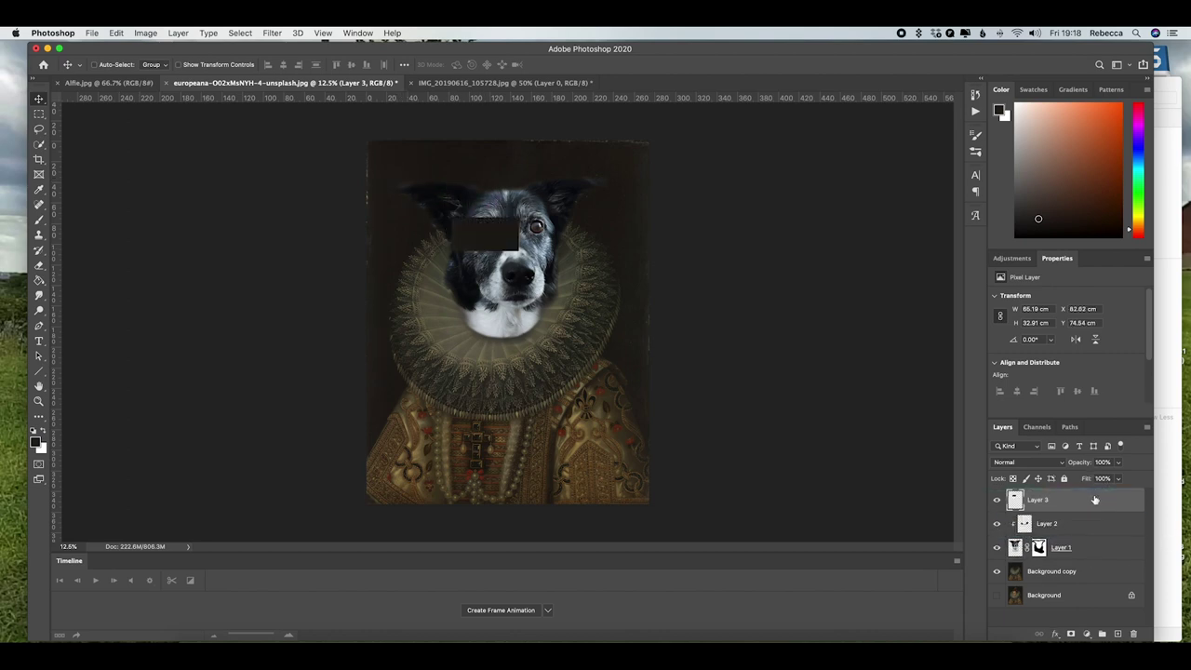
Free-transform Layer 3's patch, enlarging and widening it to cover the whole dog's head
key("super+t")
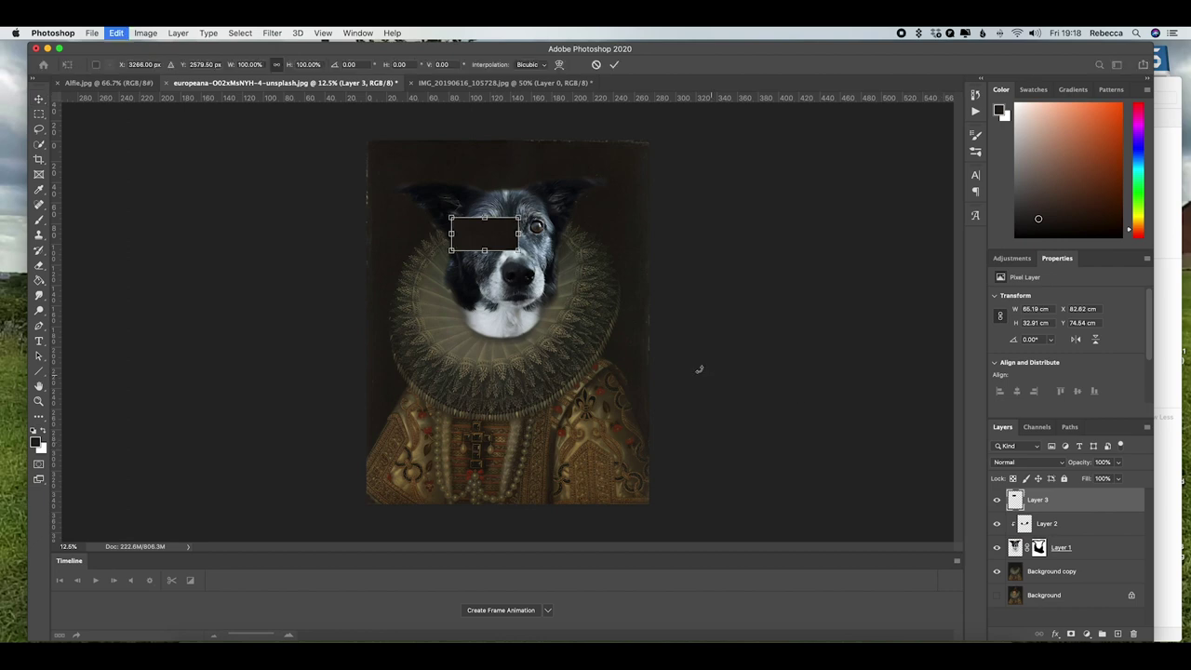
left_click_drag(518, 252, 547, 385)
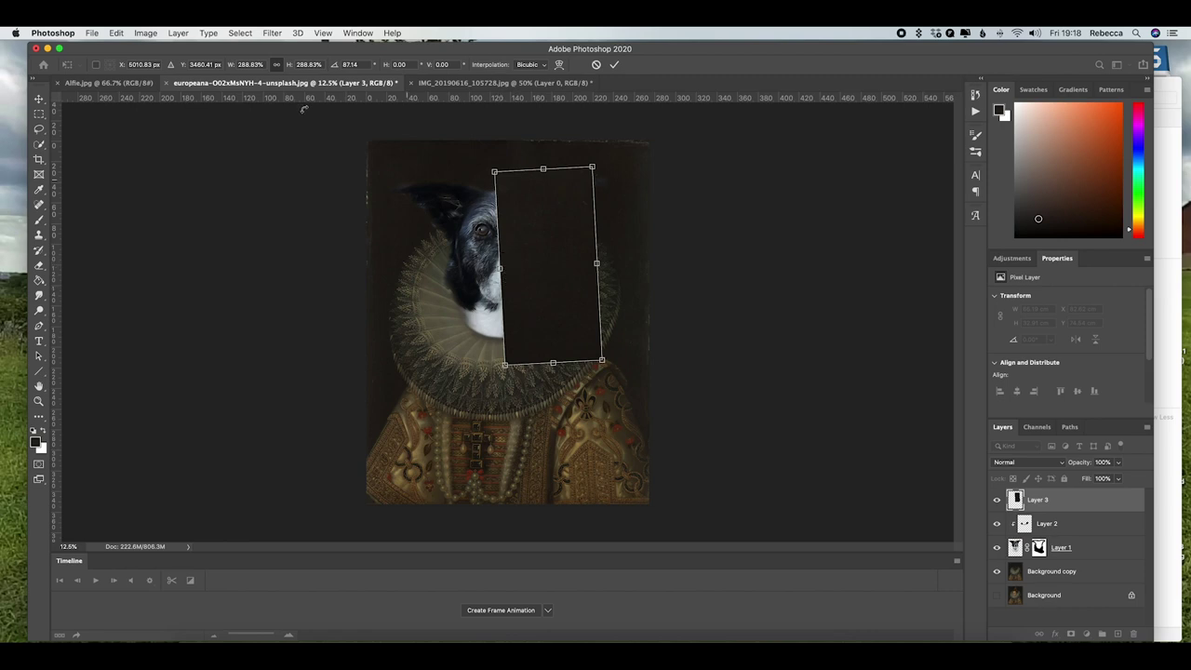
left_click(499, 268)
left_click_drag(500, 267, 397, 259)
left_click_drag(598, 264, 608, 264)
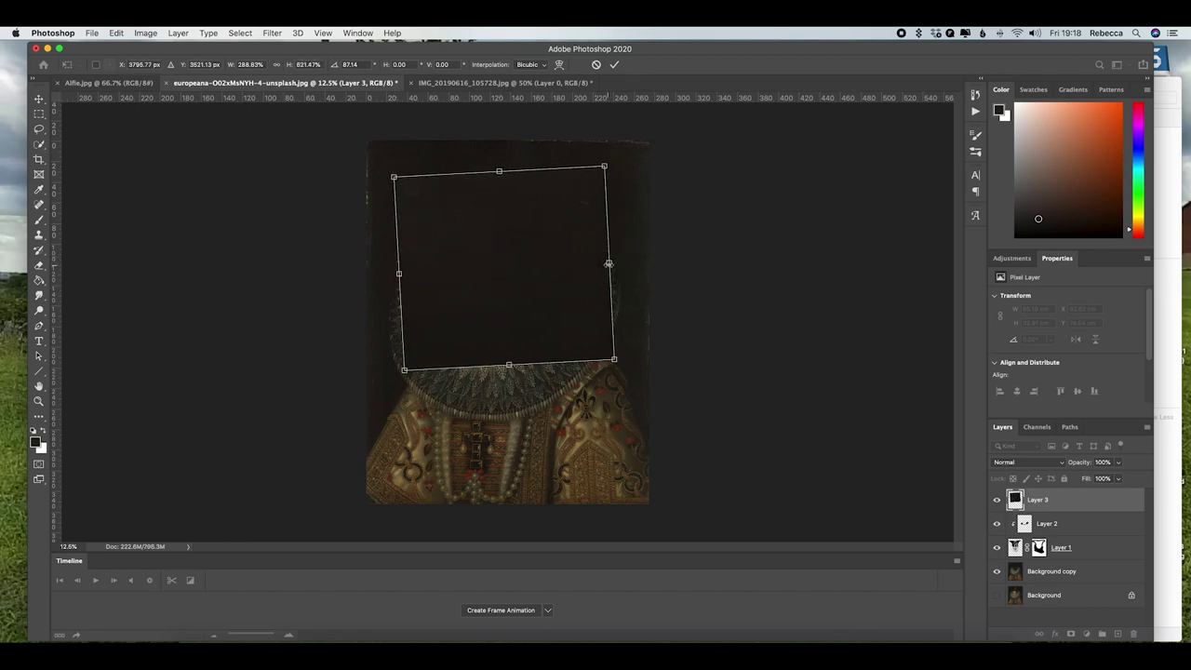
key("Return")
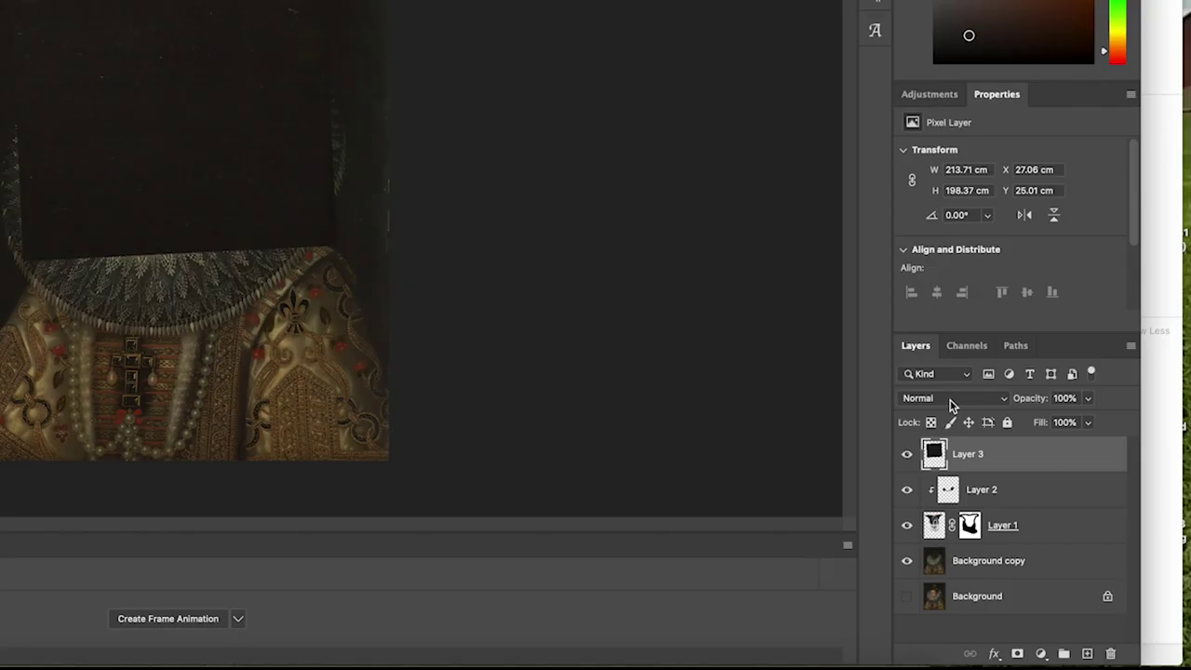
Set Layer 3 to Lighten blend mode, clip it to the dog layers, and lower opacity to about 86%
left_click(1024, 463)
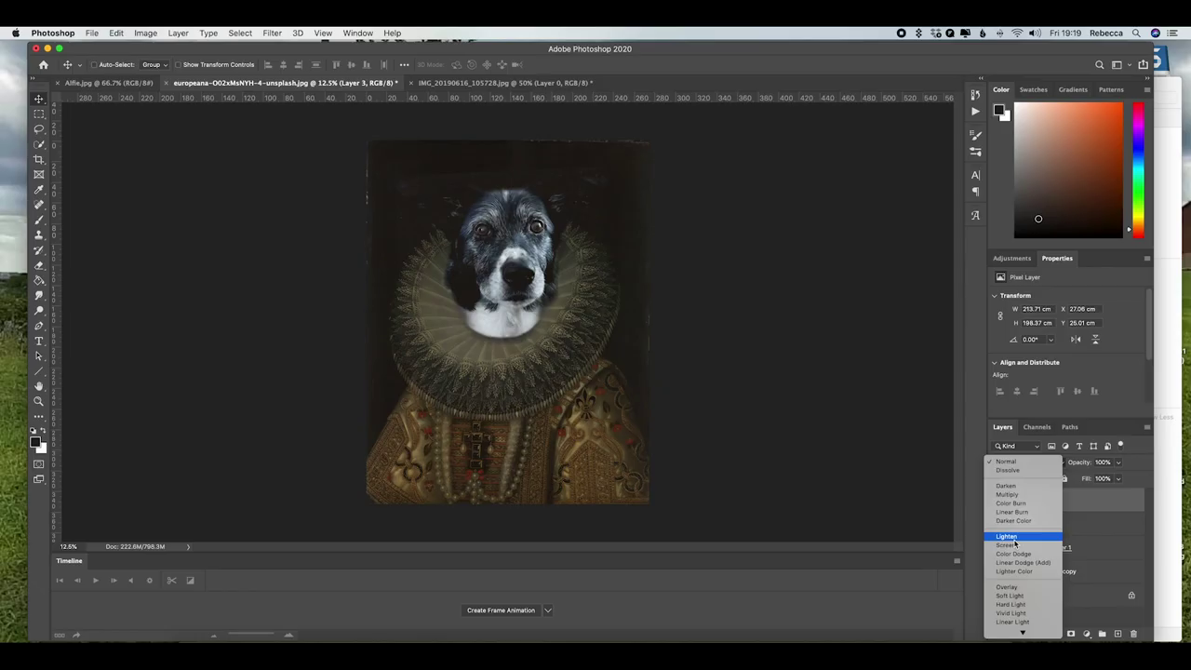
left_click(1013, 537)
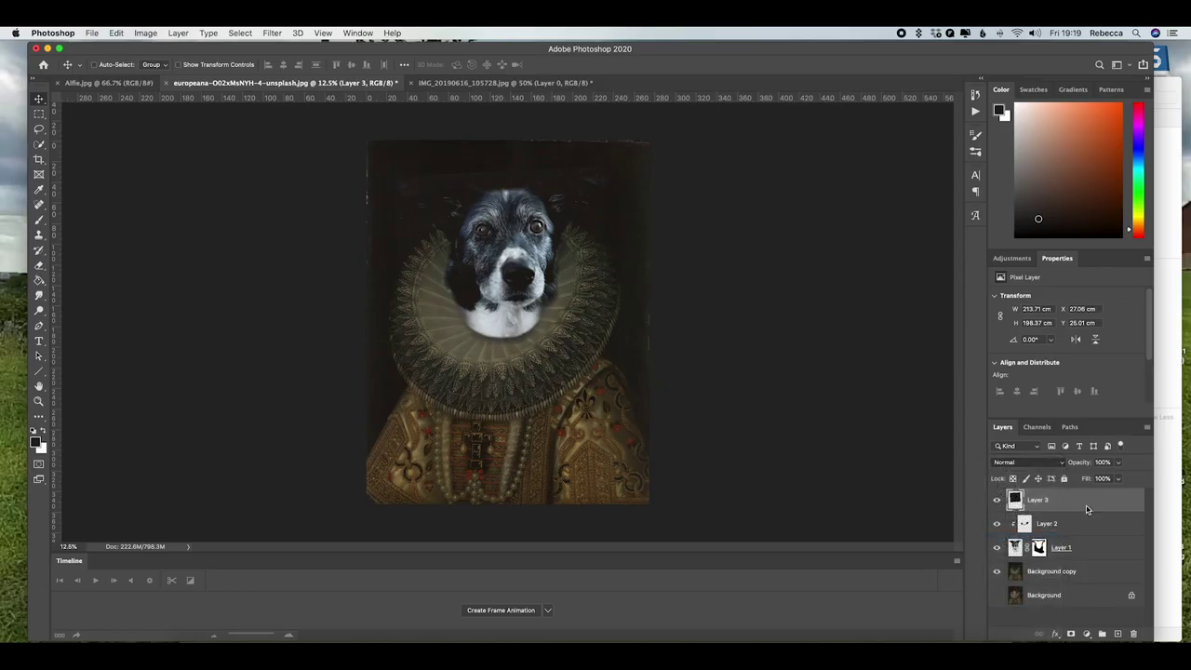
right_click(1084, 506)
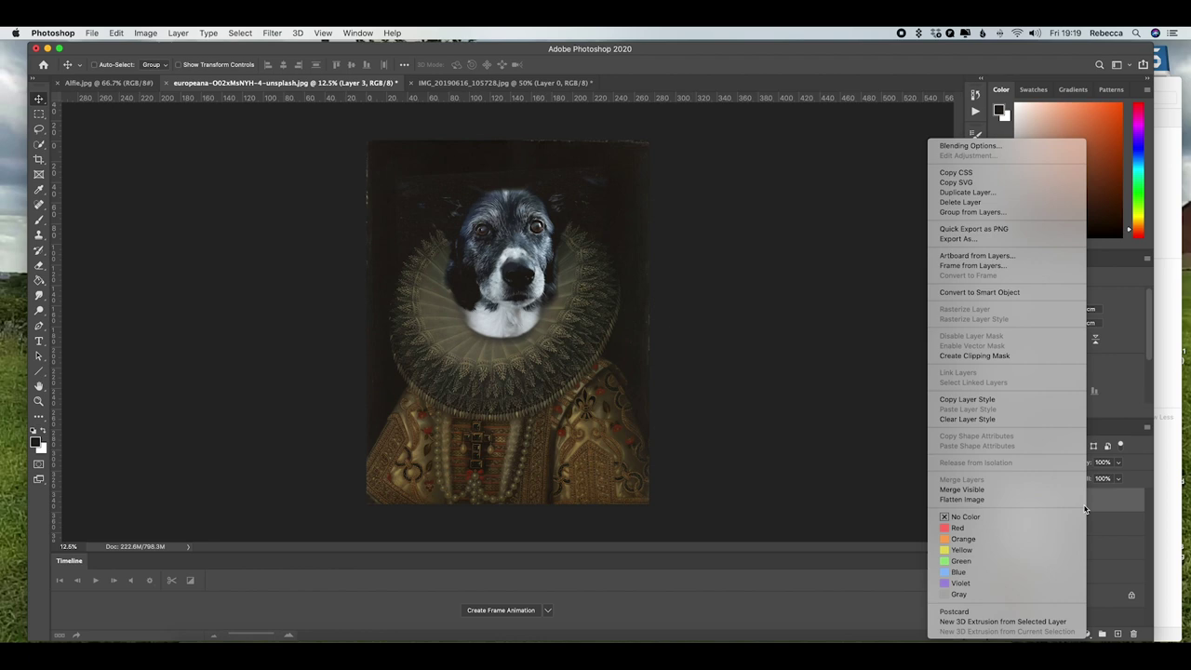
left_click(1051, 357)
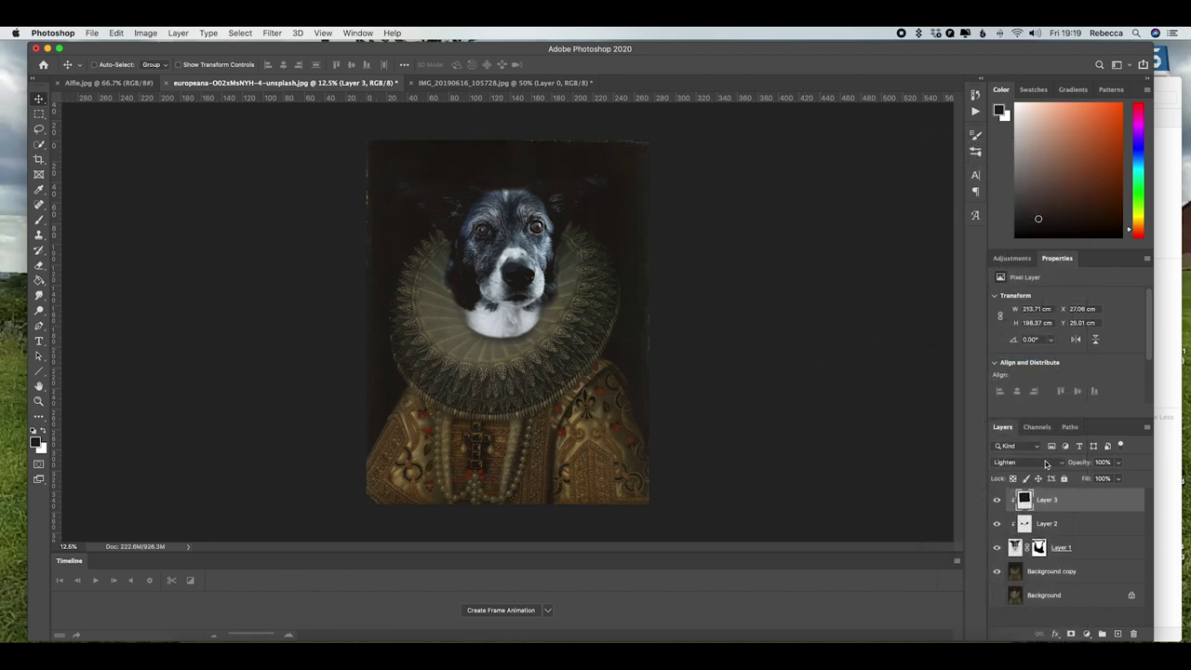
left_click(1117, 463)
left_click_drag(1119, 477, 1101, 478)
left_click(1108, 501)
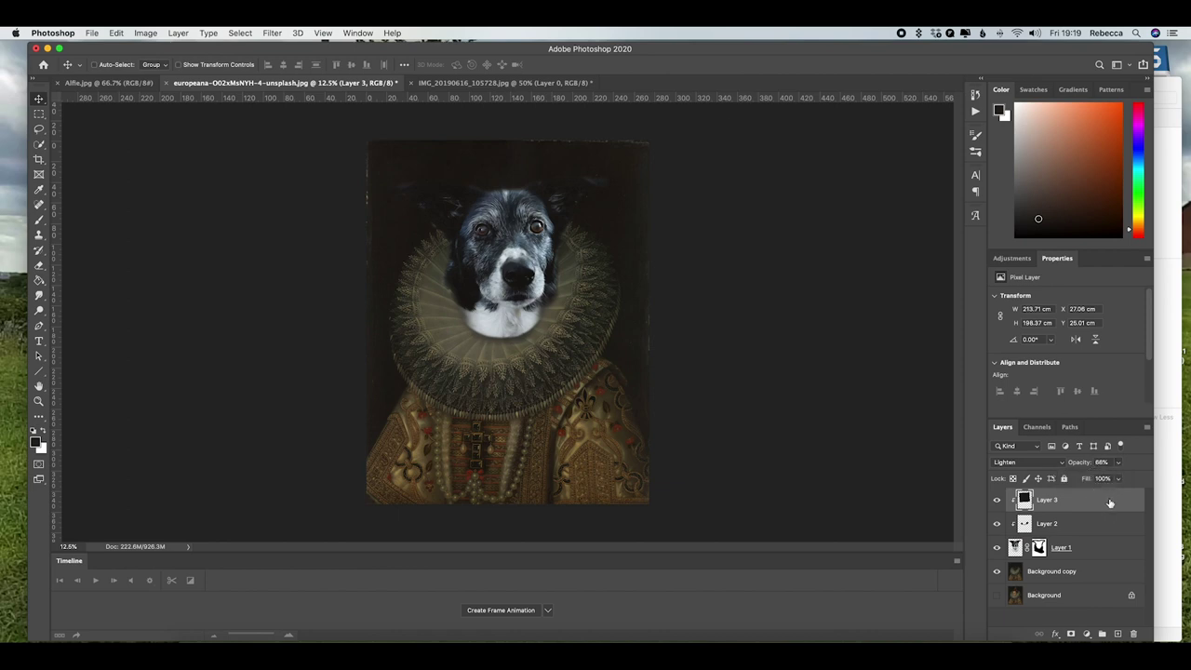